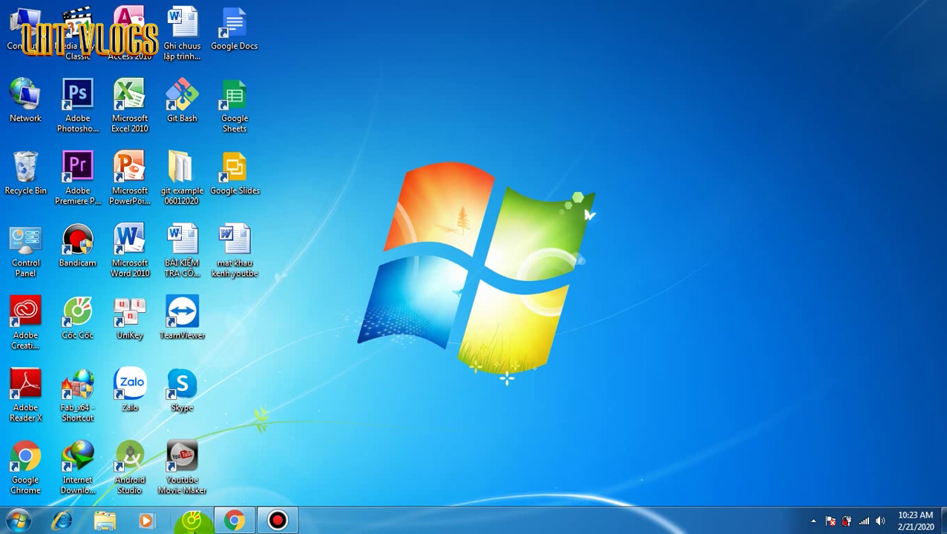
Switch to Chrome and bring up the page of the existing YouTube channel.
mouse_move(226, 526)
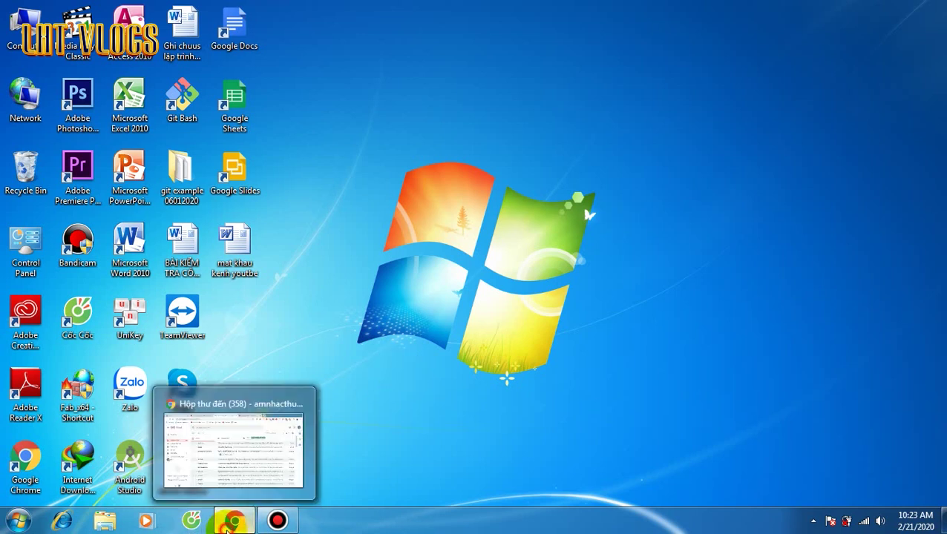
left_click(252, 446)
left_click(587, 12)
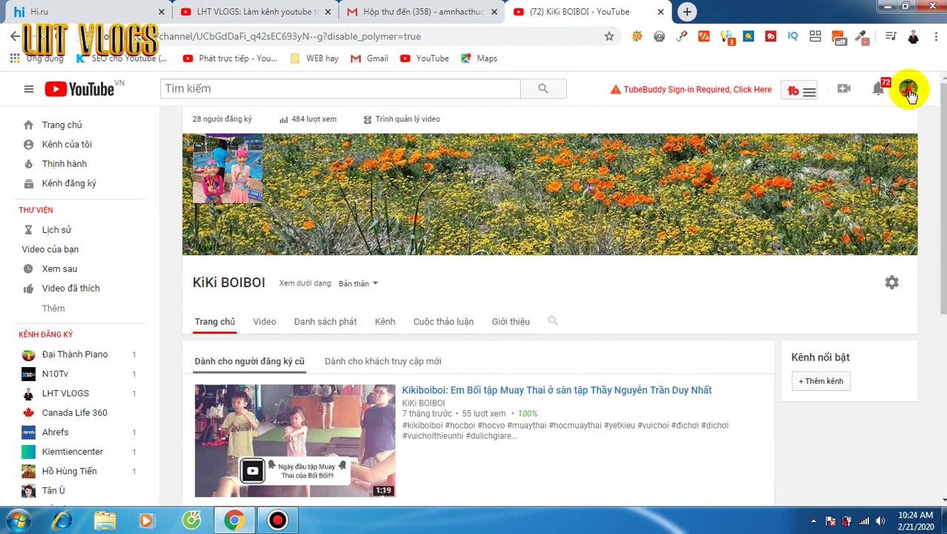
left_click(908, 91)
left_click(909, 92)
left_click(908, 91)
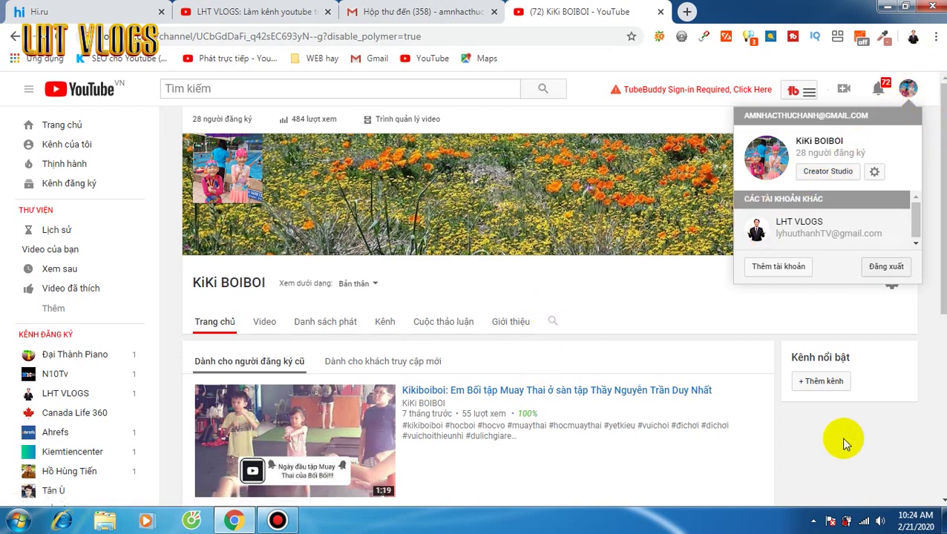
left_click(542, 293)
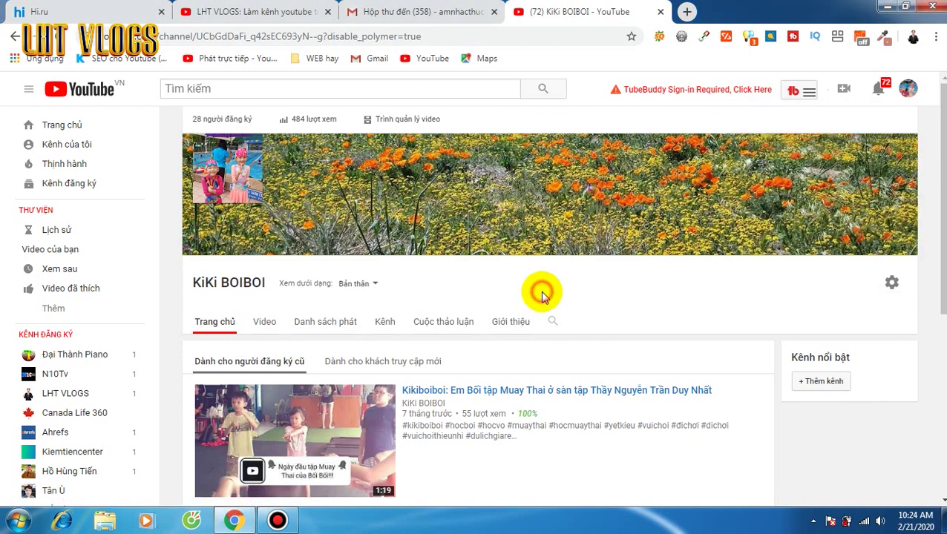
left_click(15, 37)
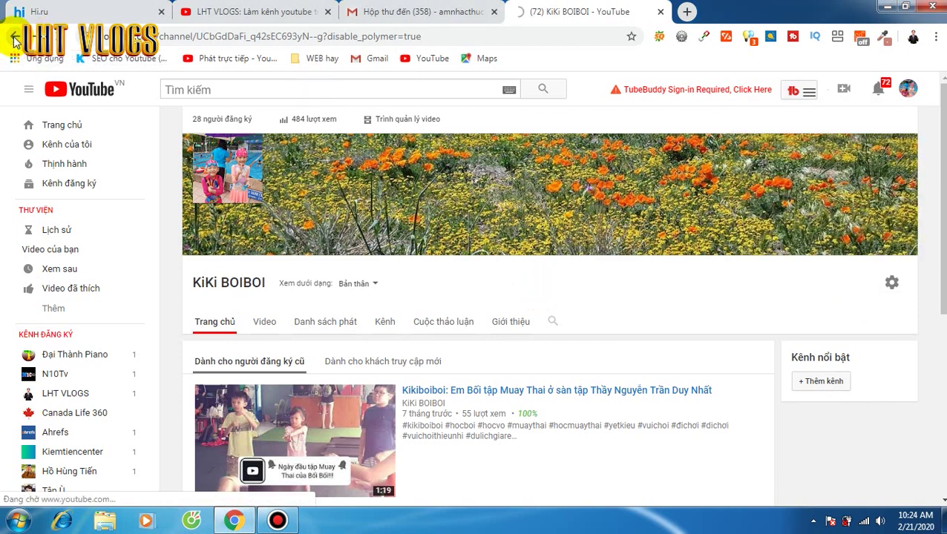
left_click(657, 14)
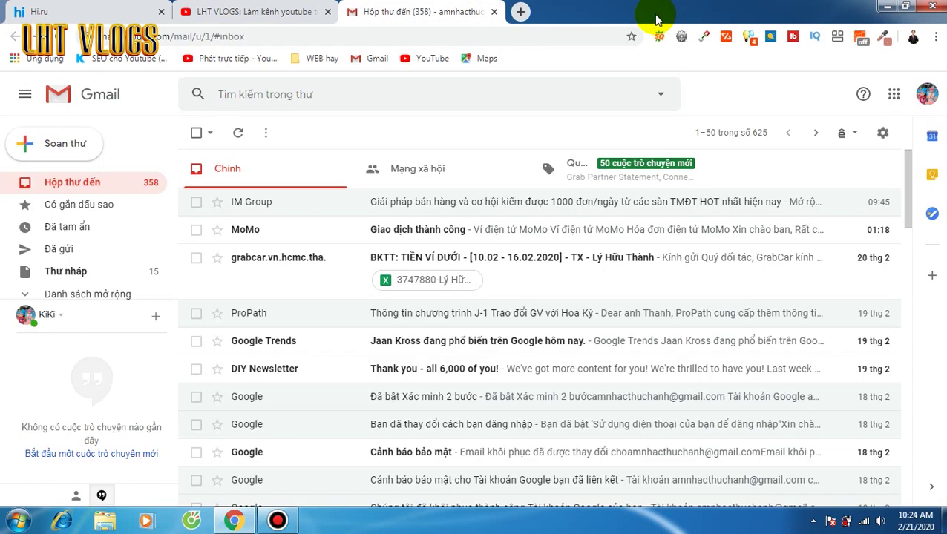
Load YouTube in a new browser tab and open the signed-in account's channel in customization view.
left_click(521, 12)
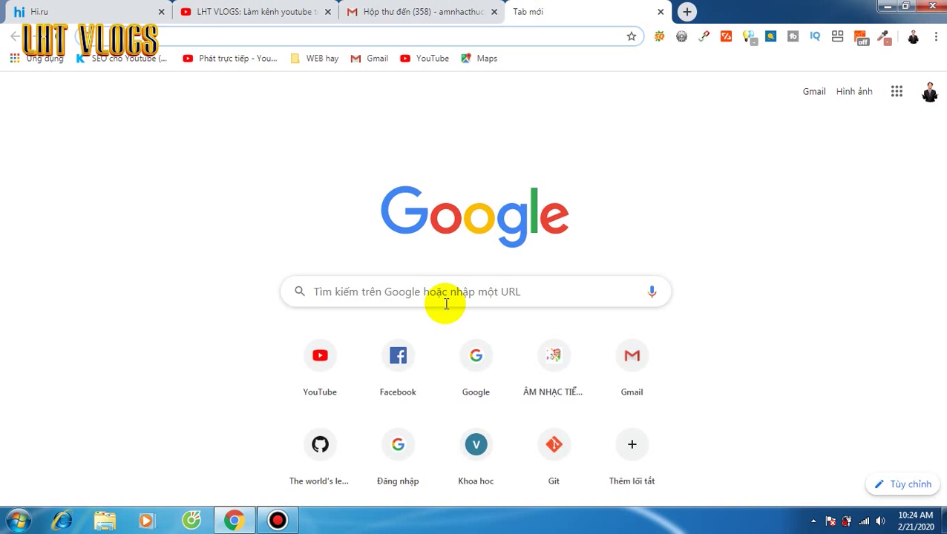
left_click(302, 360)
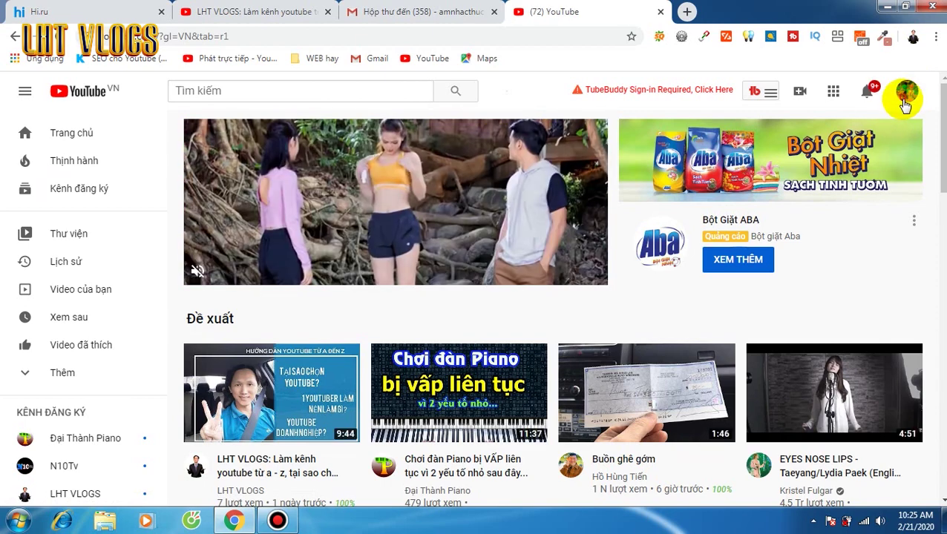
left_click(905, 104)
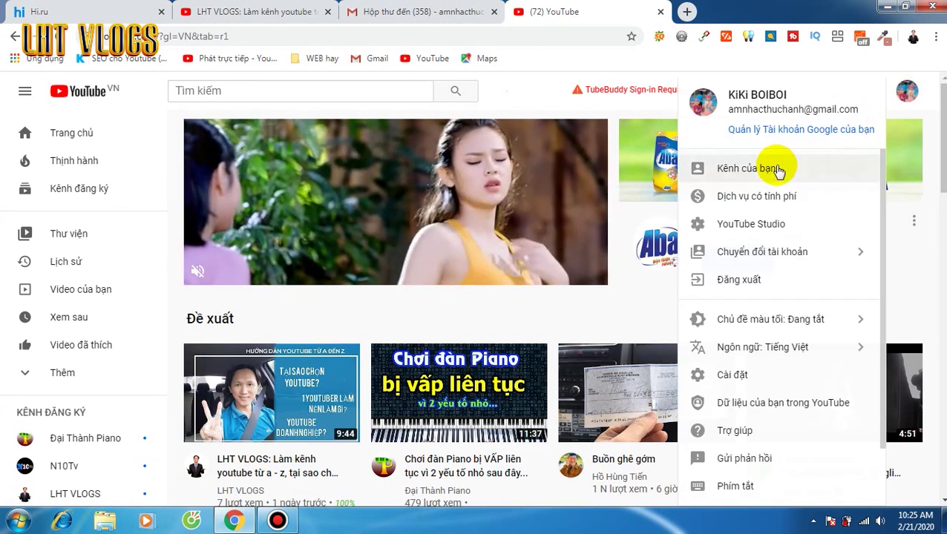
left_click(777, 170)
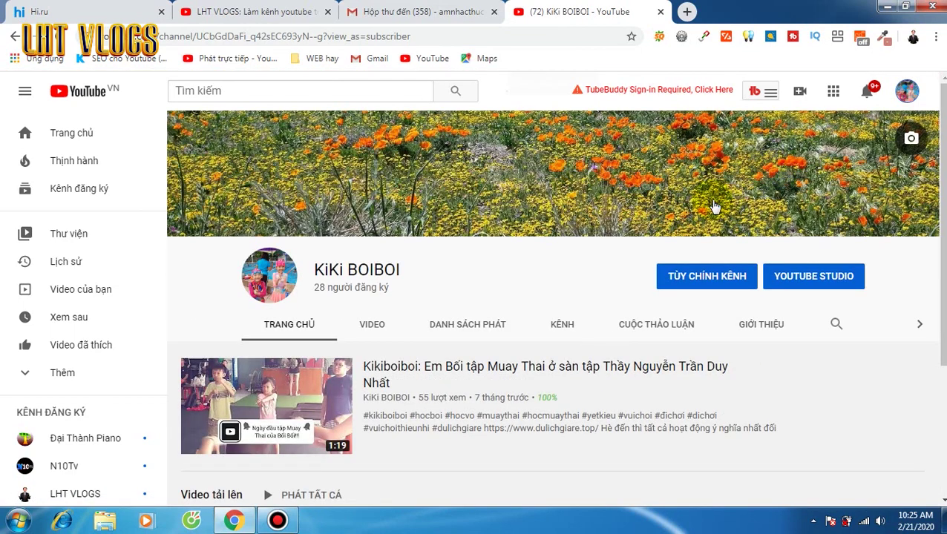
left_click(691, 286)
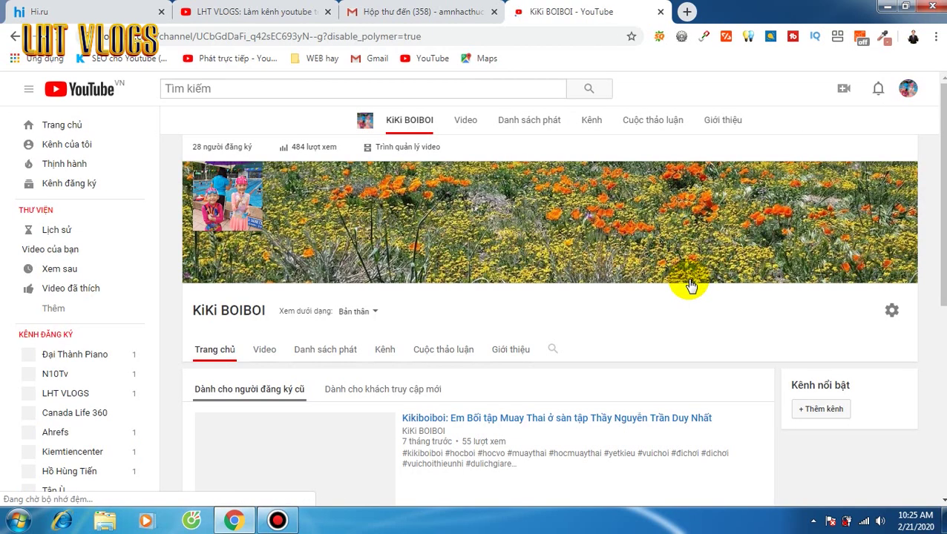
Go to the YouTube account settings and start creating a new channel.
left_click(908, 92)
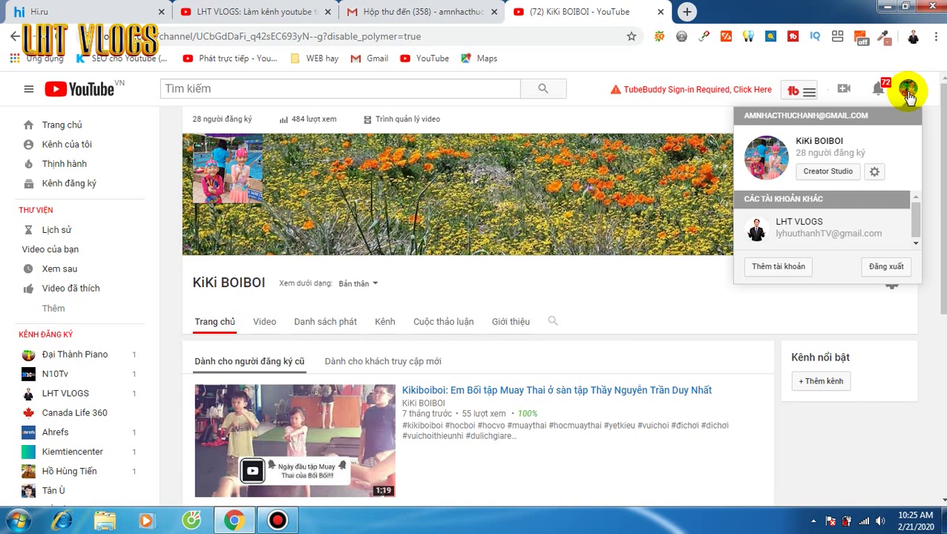
left_click(875, 174)
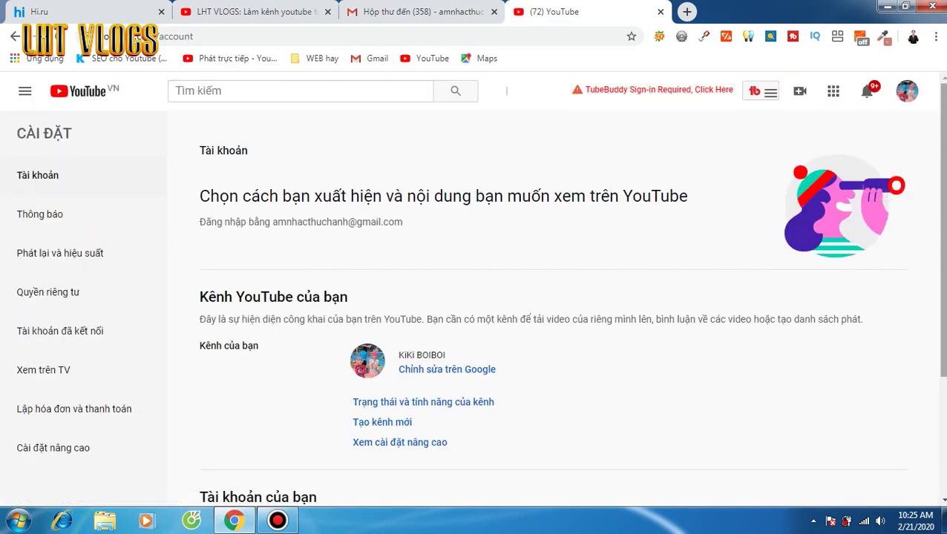
left_click_drag(943, 251, 944, 276)
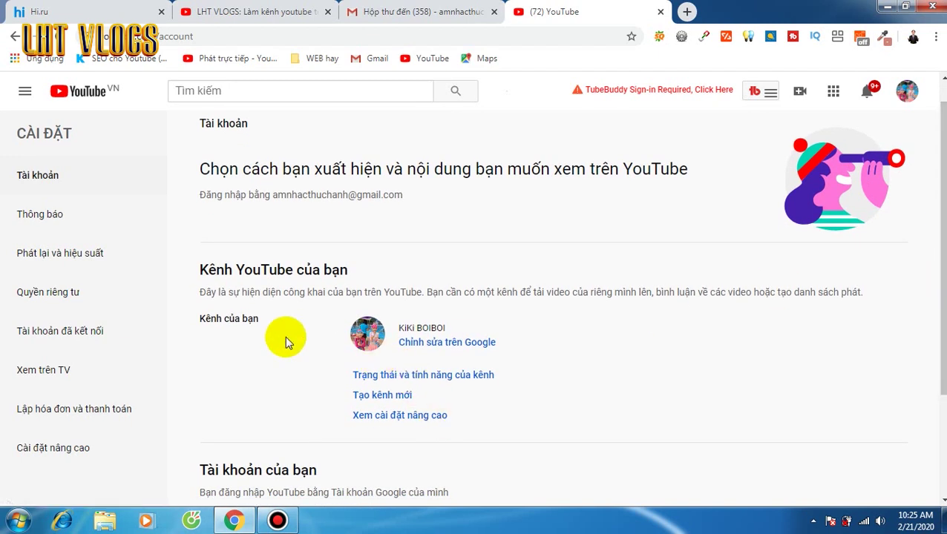
left_click(376, 399)
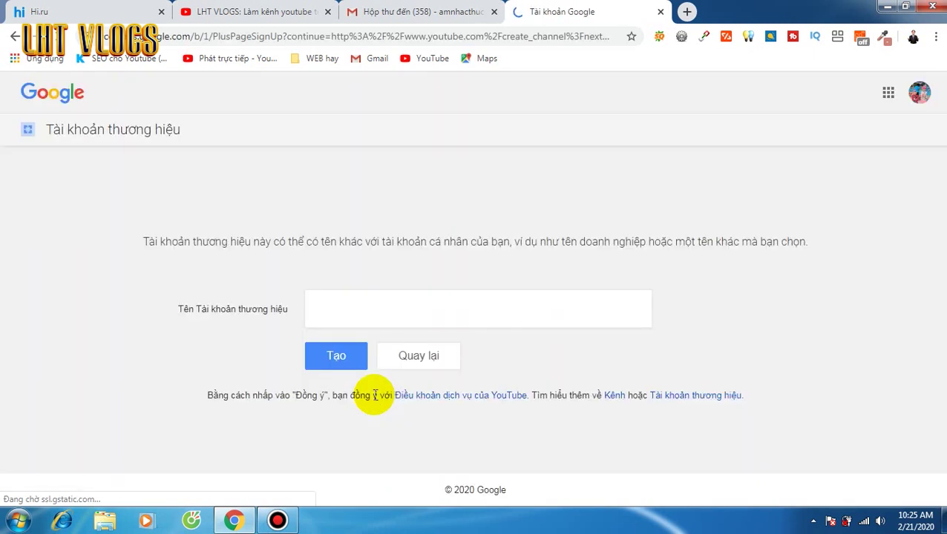
Create a brand account named Ilovepiano and go to the phone number field for its verification.
left_click(420, 315)
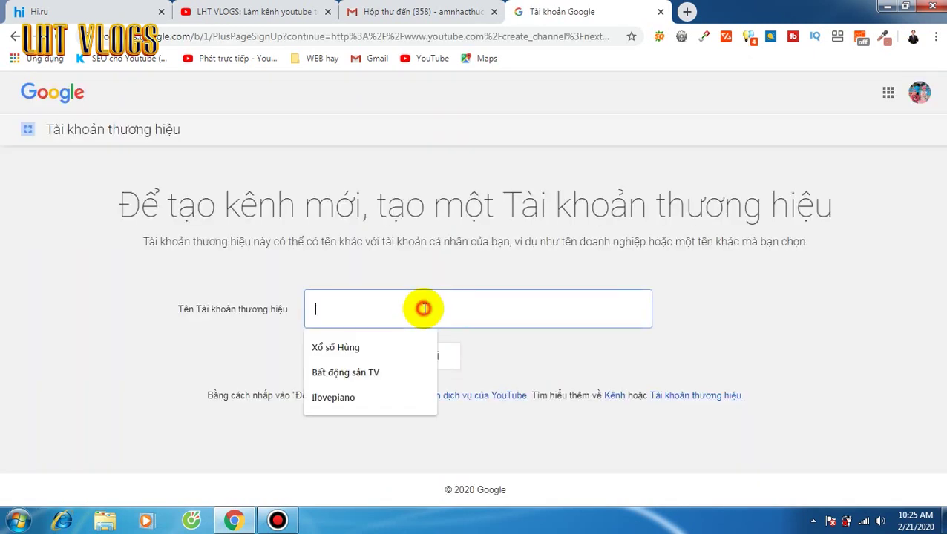
left_click(550, 363)
left_click(502, 303)
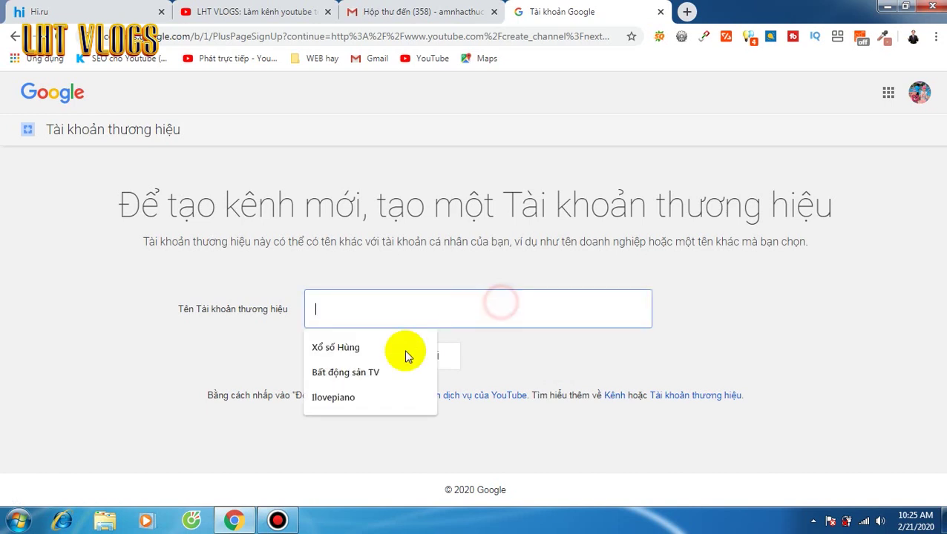
left_click(325, 398)
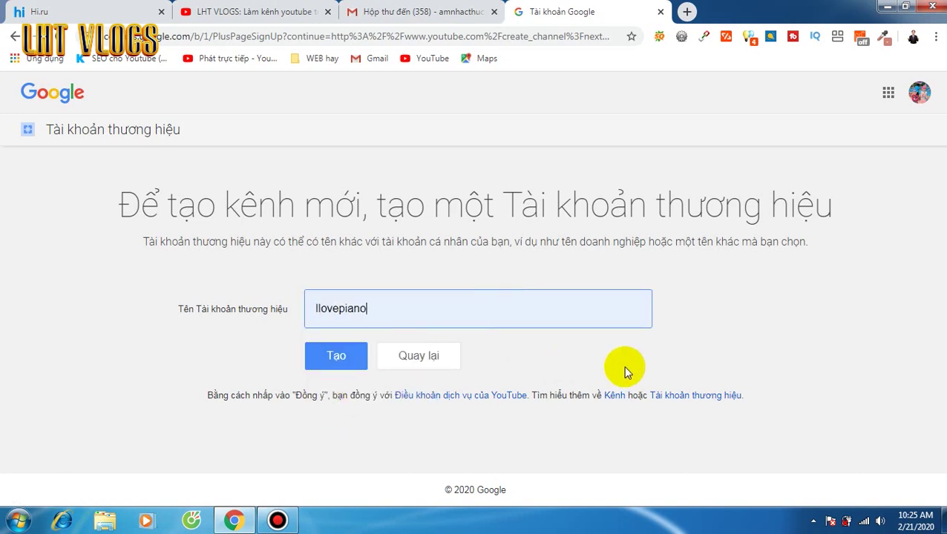
left_click(340, 357)
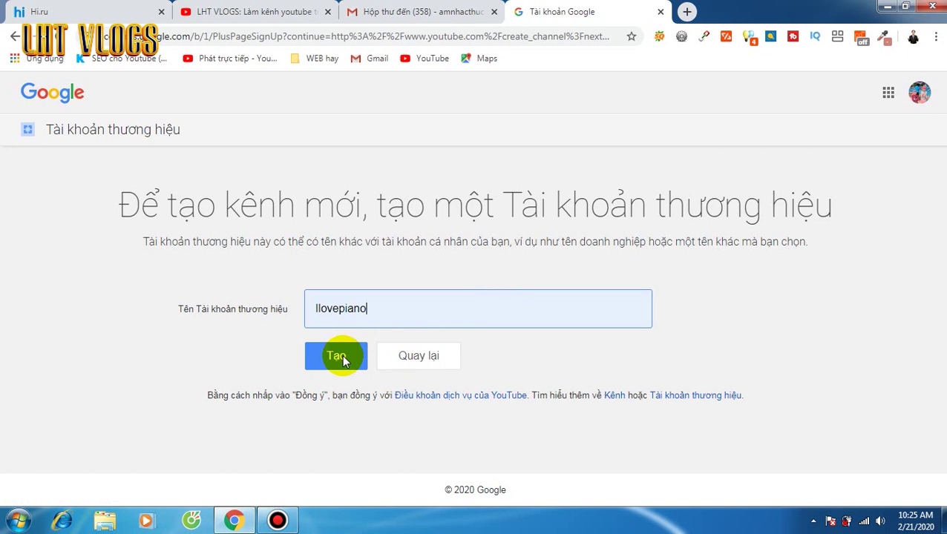
left_click(342, 355)
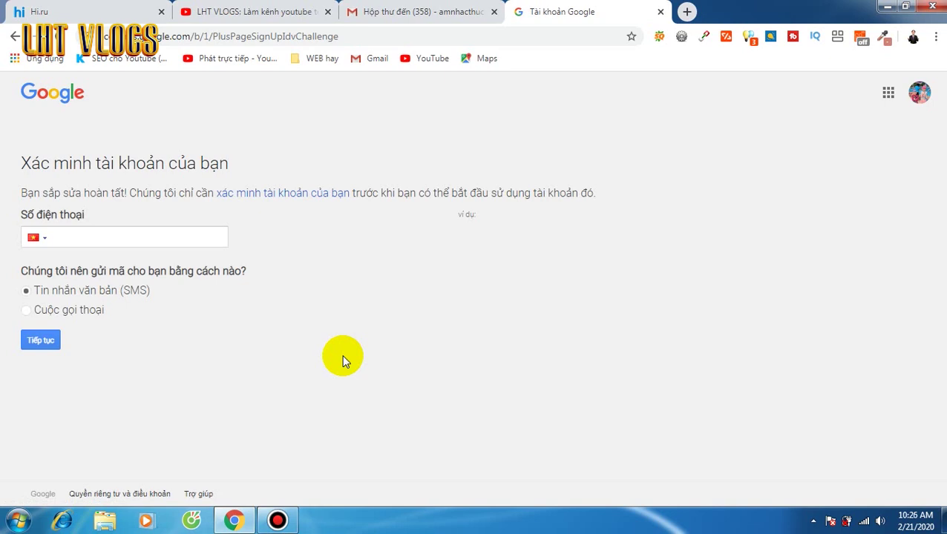
left_click(95, 236)
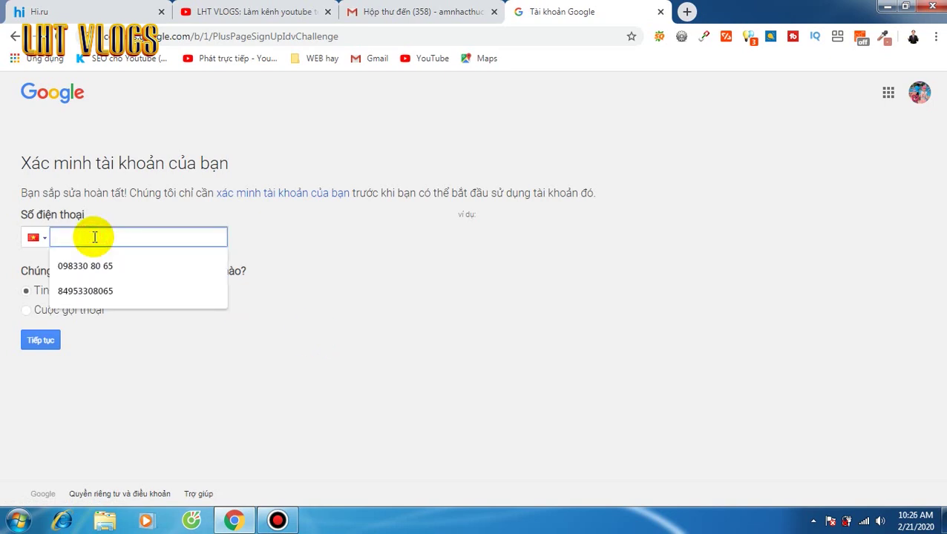
left_click(349, 264)
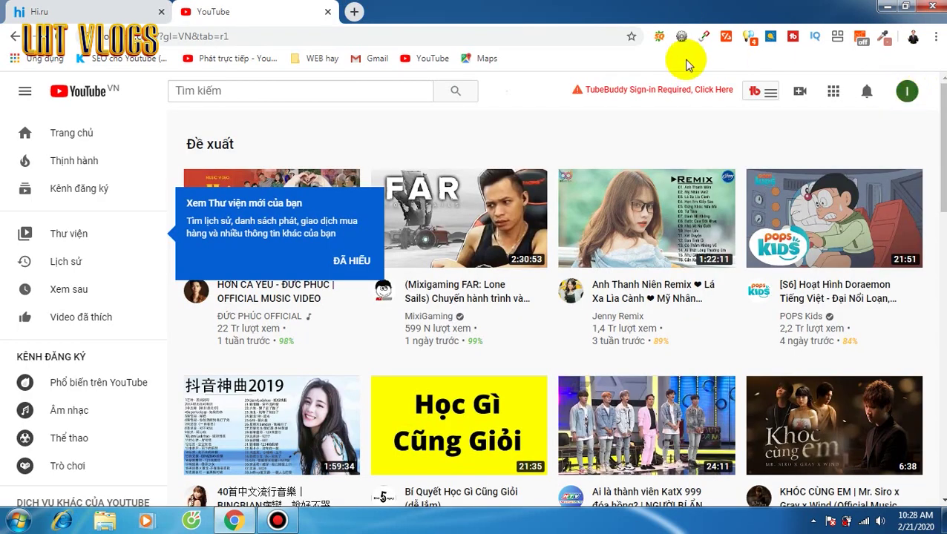
Open the new Ilovepiano channel and enter its customization view.
mouse_move(456, 6)
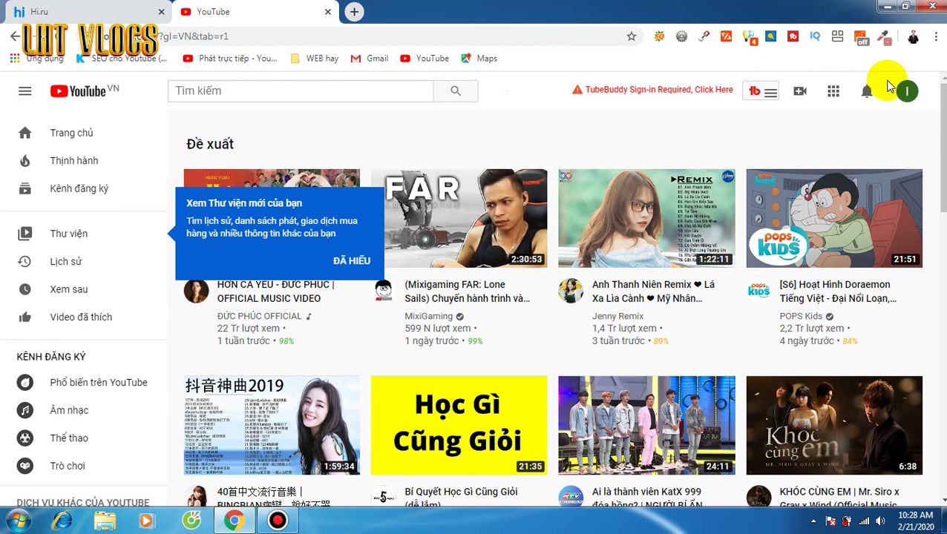
left_click(907, 91)
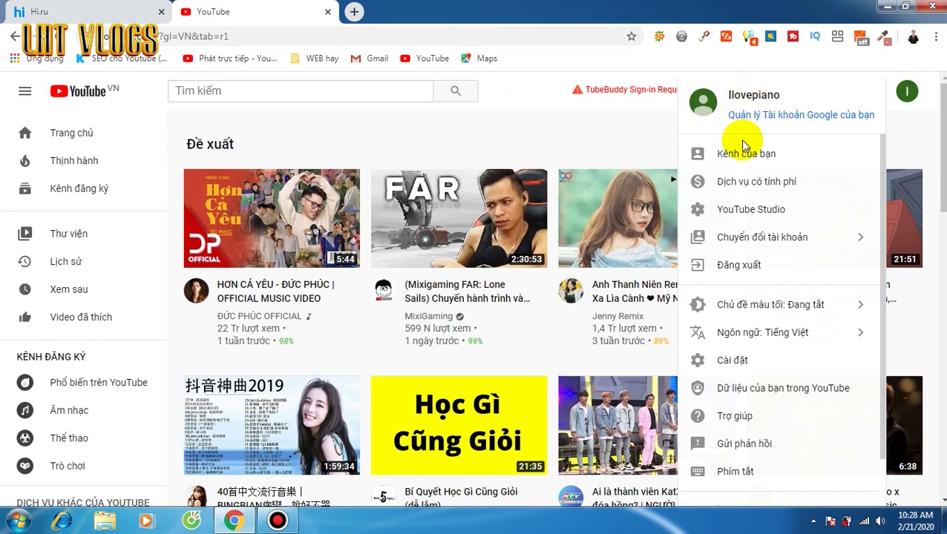
left_click(742, 154)
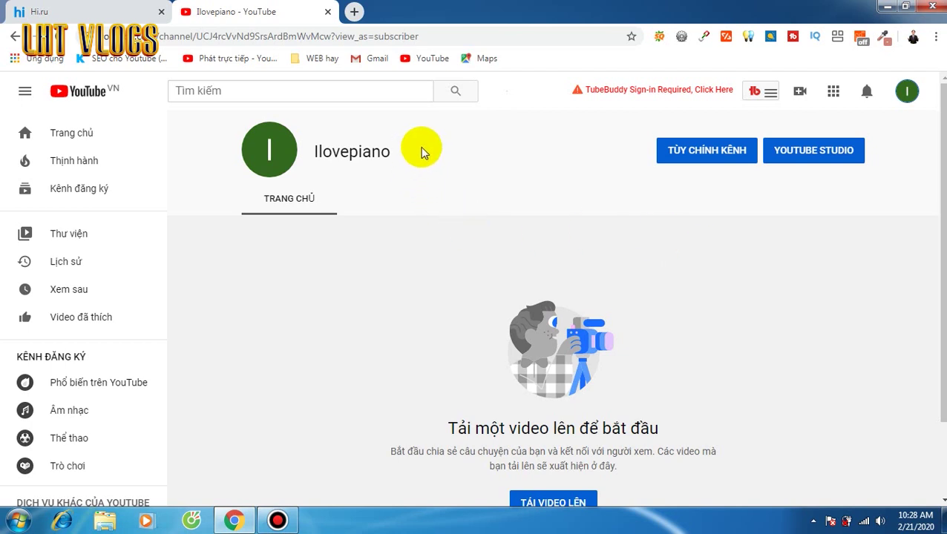
mouse_move(267, 153)
left_click(714, 154)
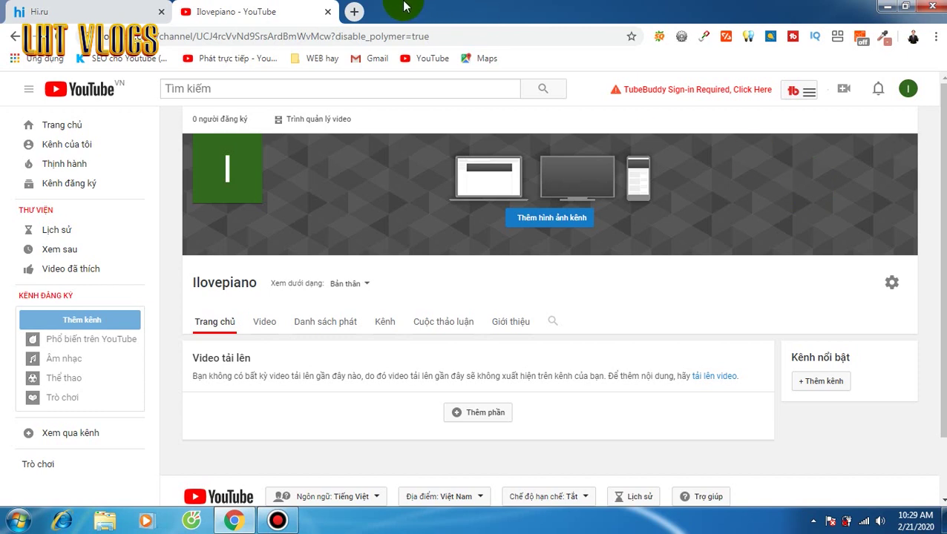
Search Google in a new tab for "tao hinh anh kenh youutbe" and skim the first results.
left_click(353, 11)
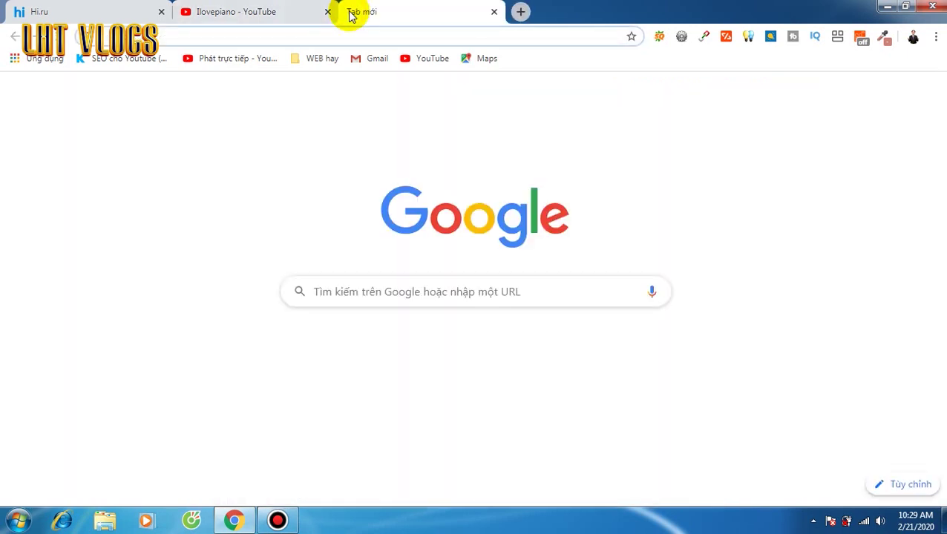
left_click(373, 293)
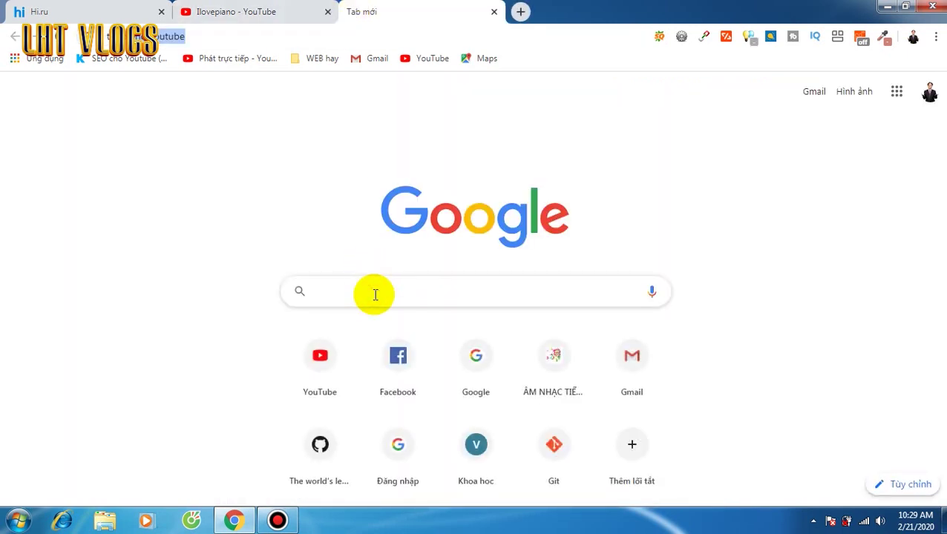
type("tao")
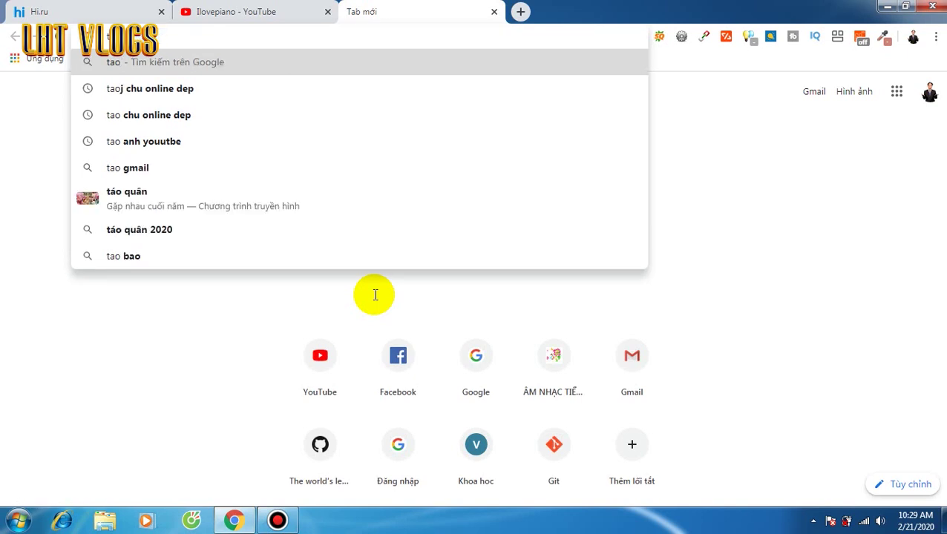
type(" hinh a")
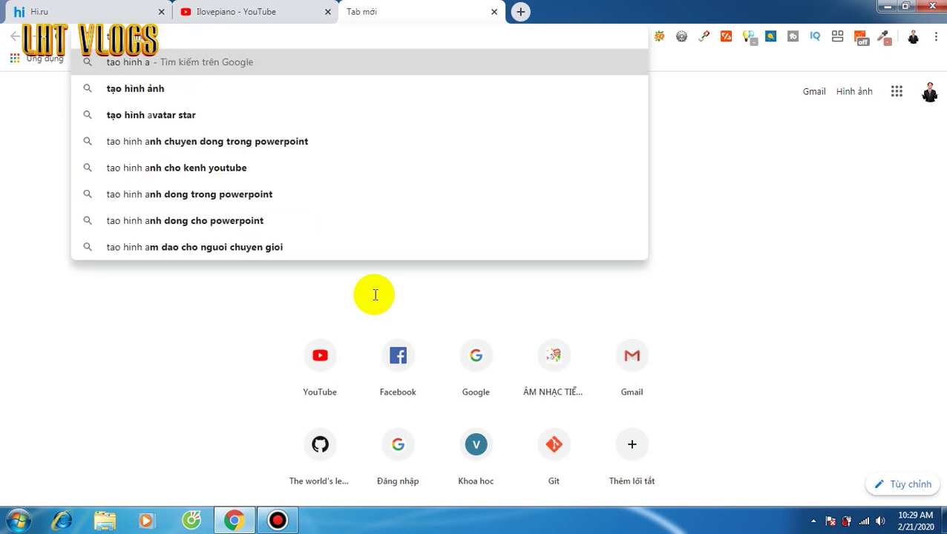
type("nh kenh ")
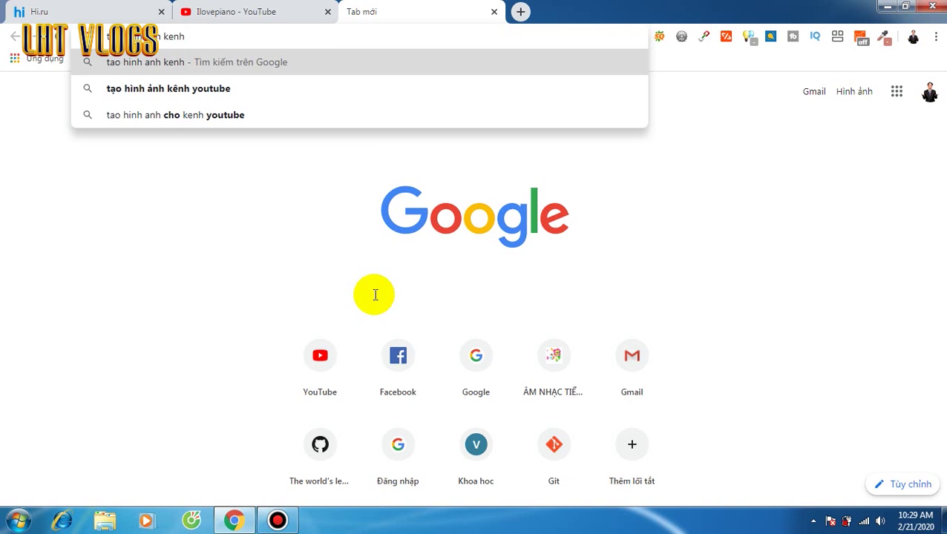
type("youutbe")
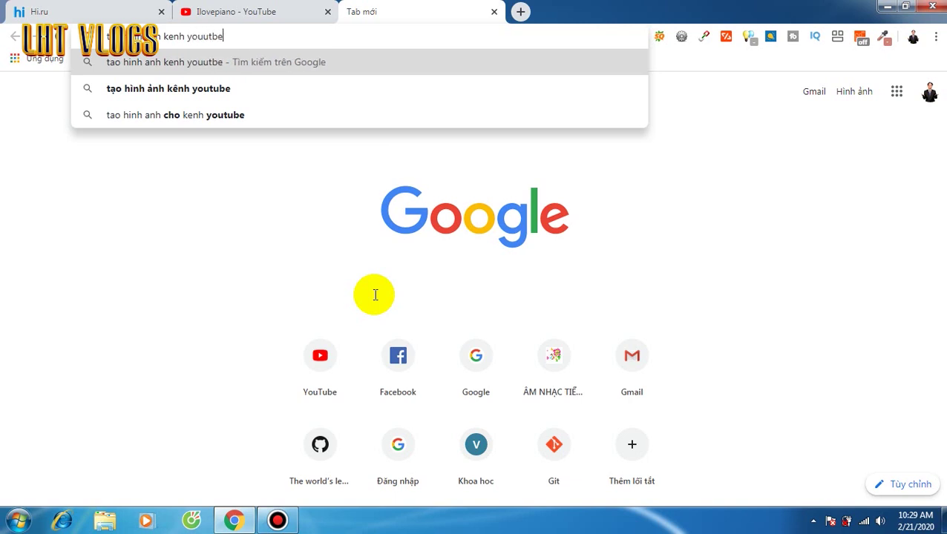
key("Return")
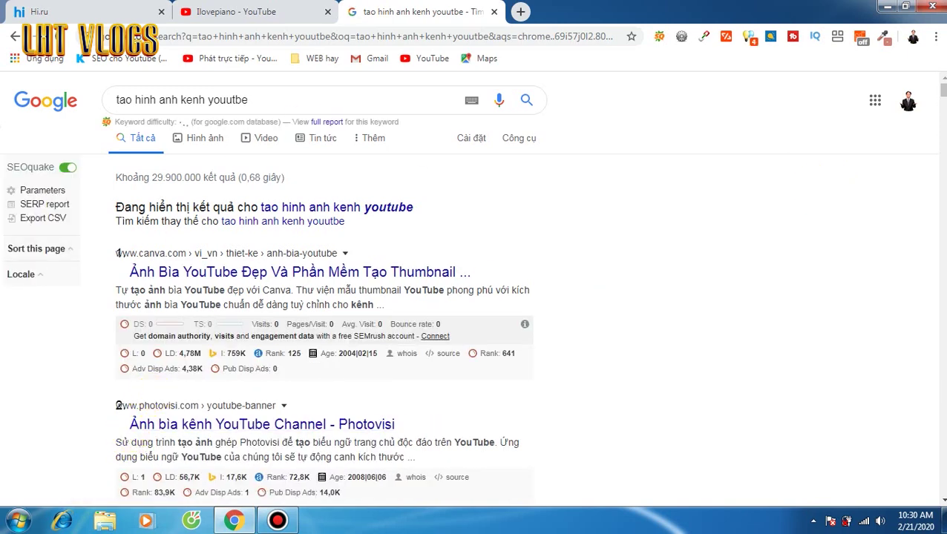
scroll(324, 319, "down", 2)
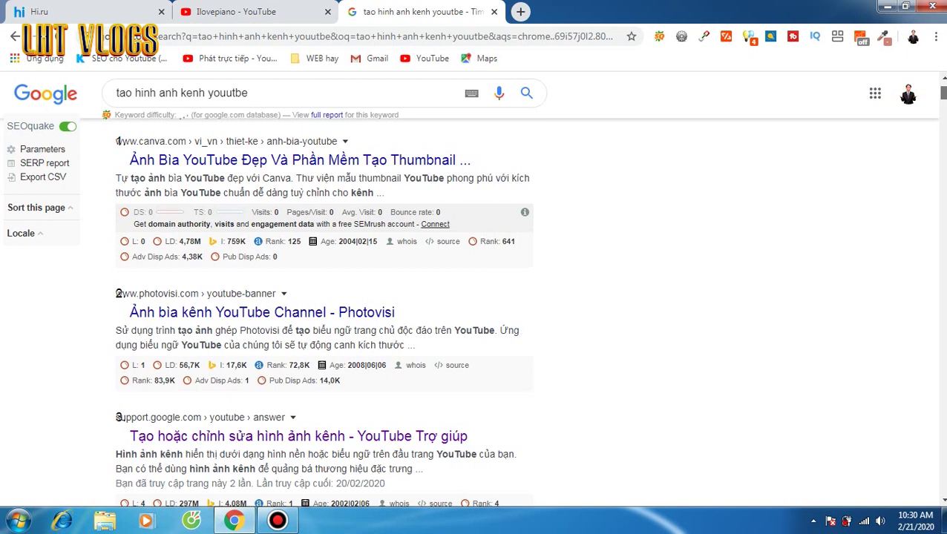
scroll(323, 319, "up", 2)
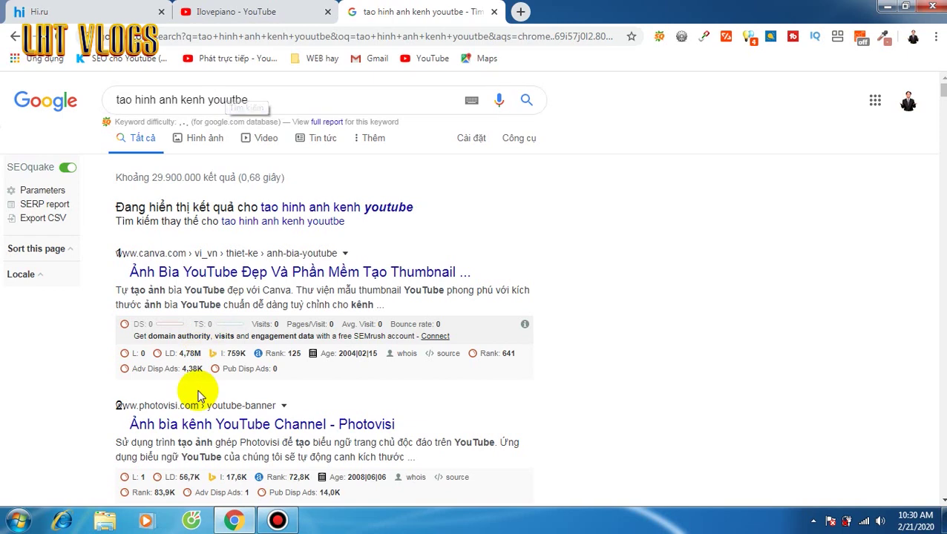
Open the YouTube Help article "Tạo hoặc chỉnh sửa hình ảnh kênh" from the results and examine its "Mẫu hình ảnh kênh" section.
left_click_drag(942, 94, 942, 104)
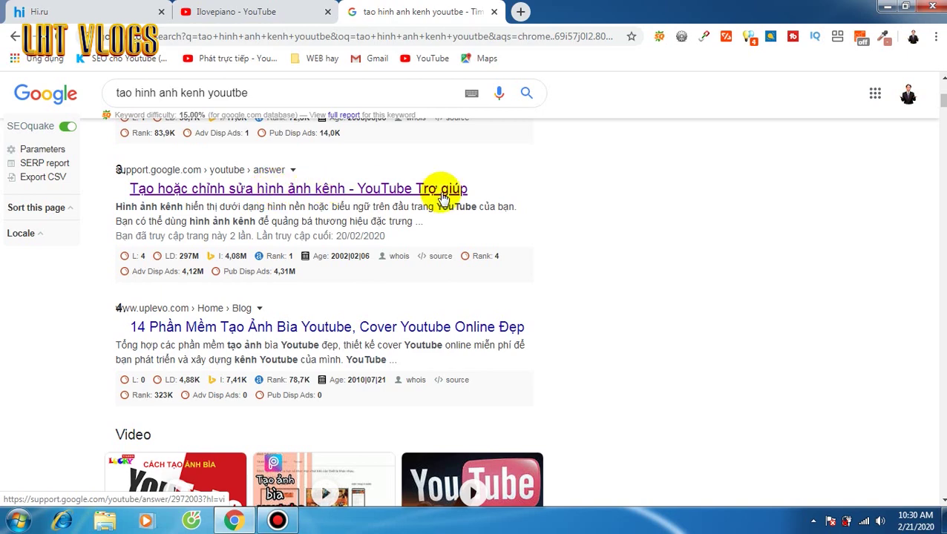
left_click(281, 197)
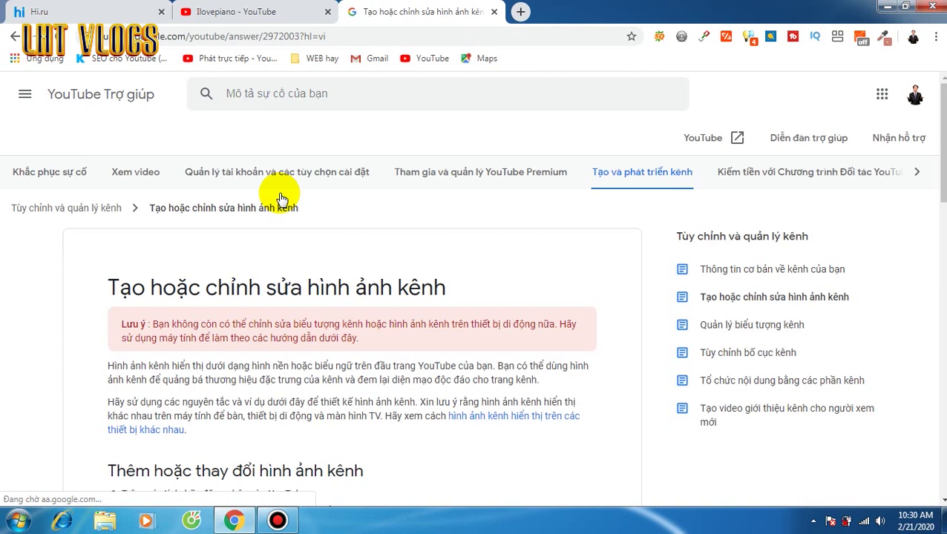
scroll(820, 239, "down", 1)
scroll(475, 310, "down", 4)
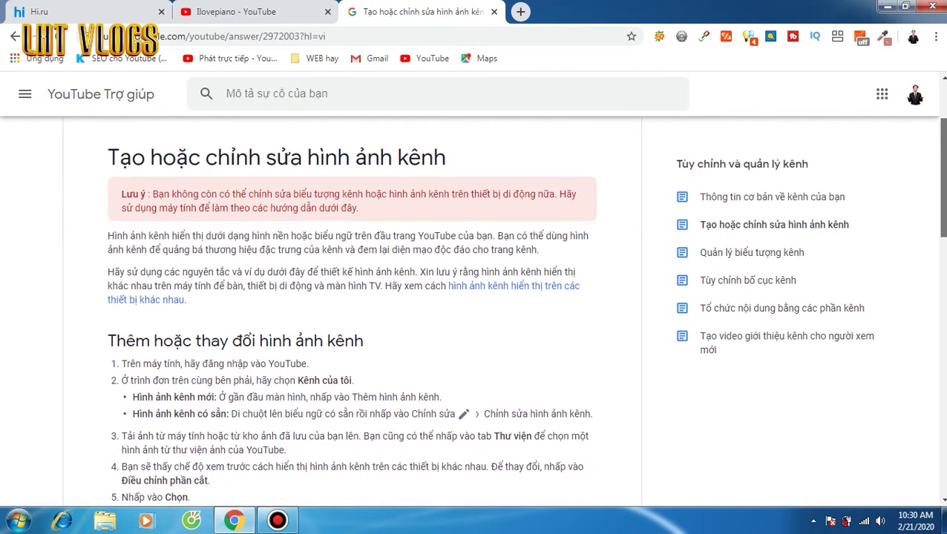
scroll(475, 309, "down", 3)
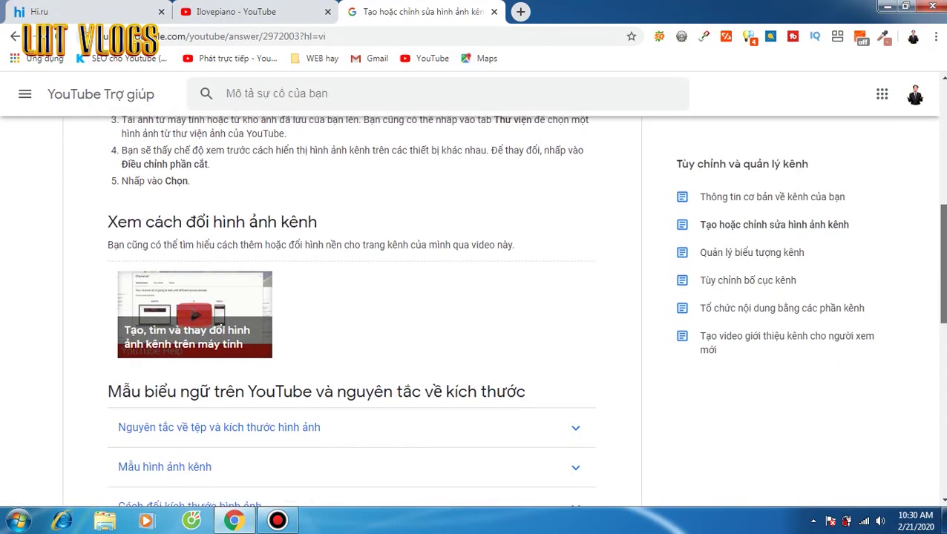
scroll(280, 199, "down", 1)
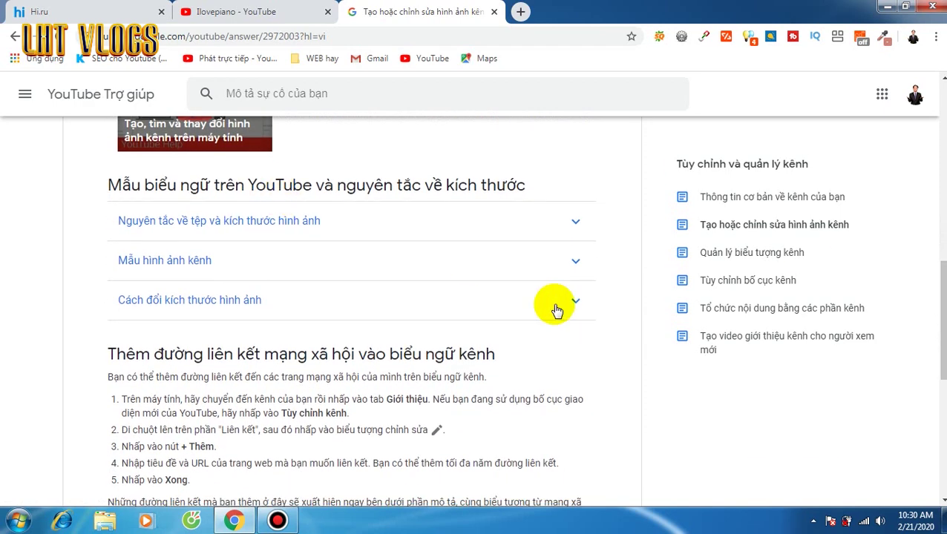
scroll(942, 319, "down", 2)
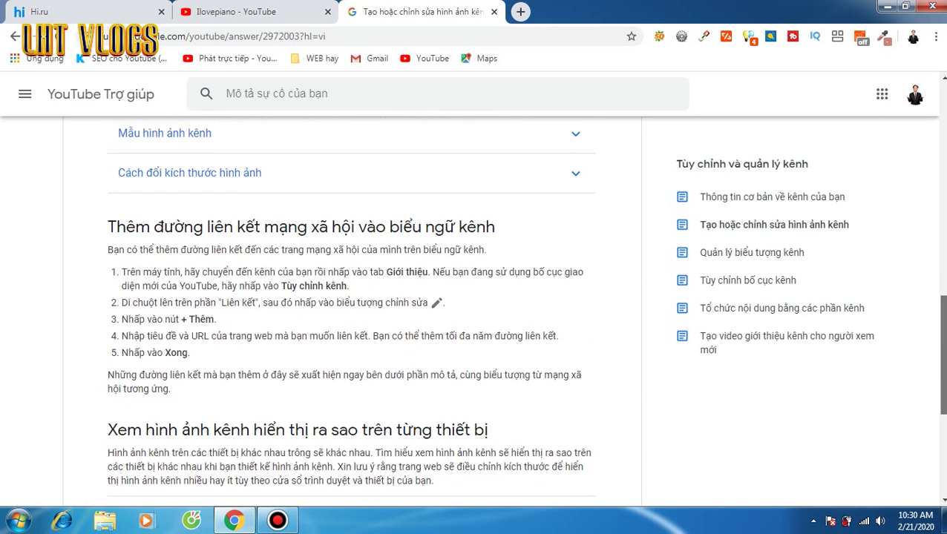
scroll(475, 312, "up", 2)
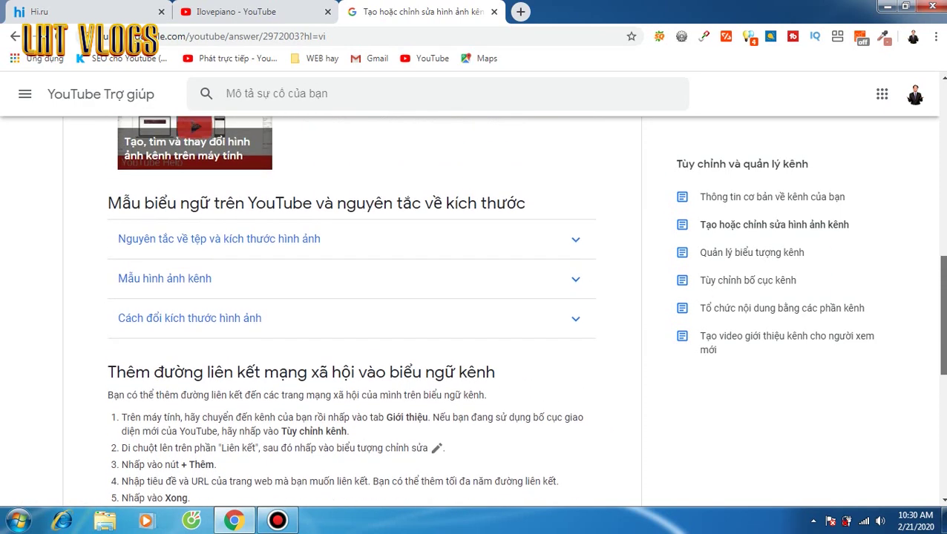
left_click(576, 282)
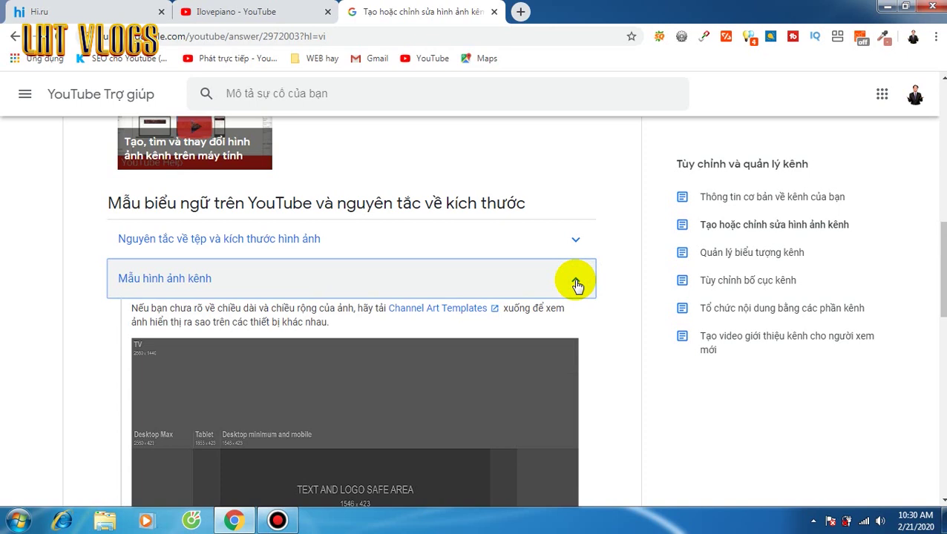
scroll(577, 285, "down", 2)
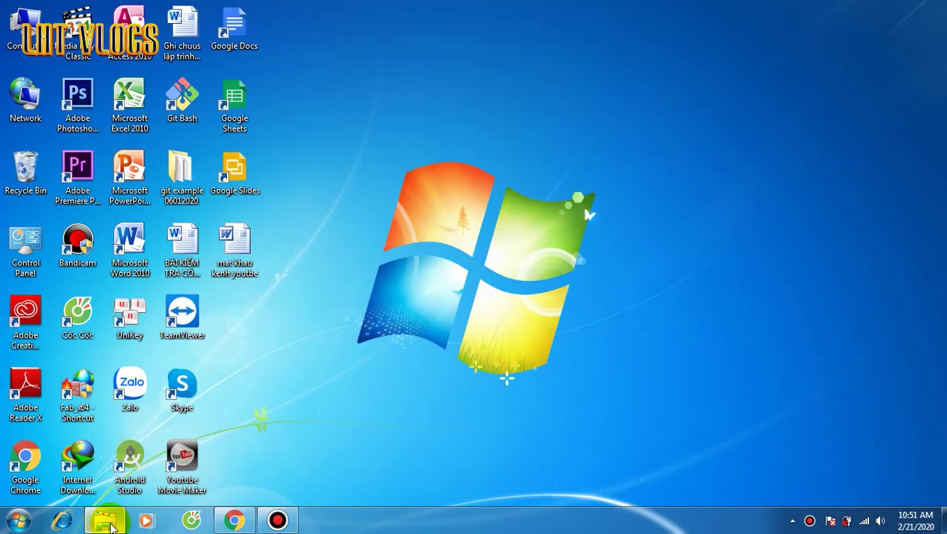
Open the Channel Art Template (Photoshop) file from the 2. LAM PHIM folder in Photoshop.
left_click(107, 522)
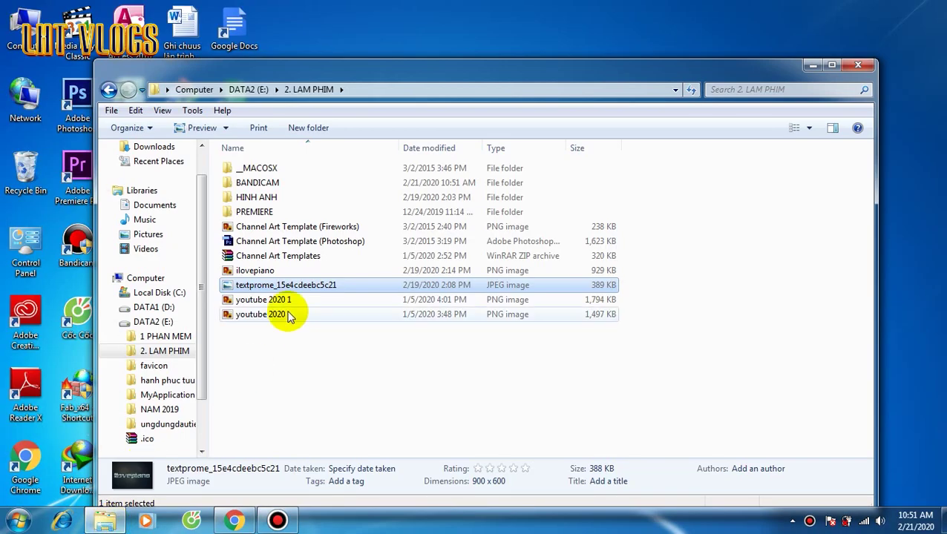
left_click(241, 257)
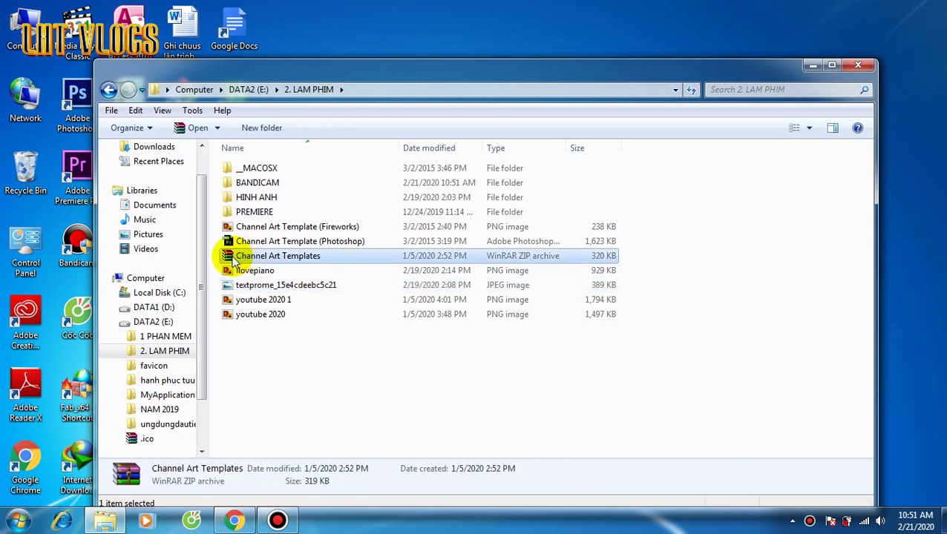
right_click(289, 263)
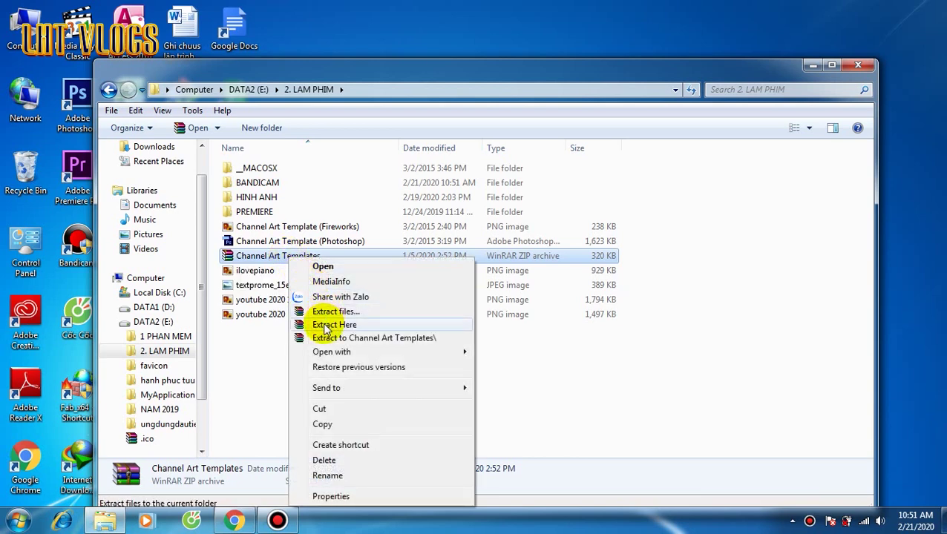
left_click(239, 350)
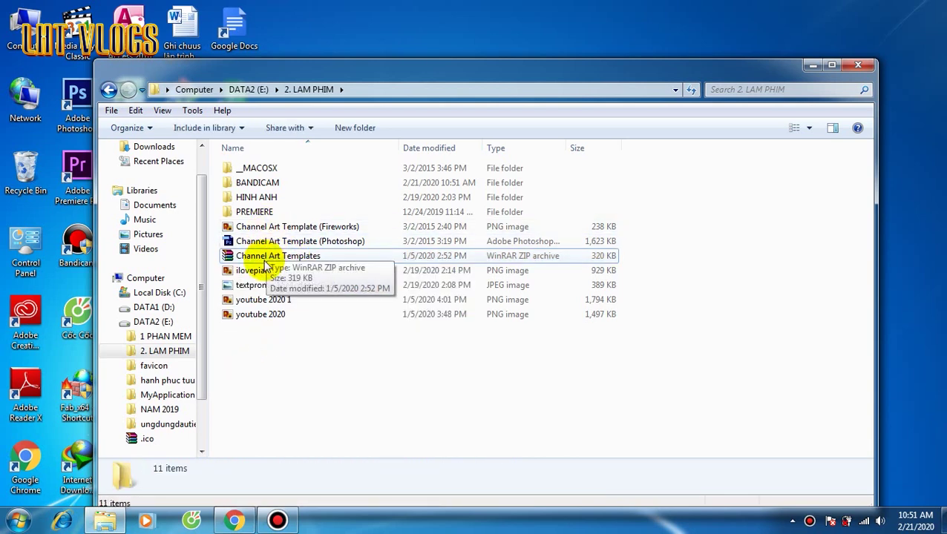
left_click(229, 245)
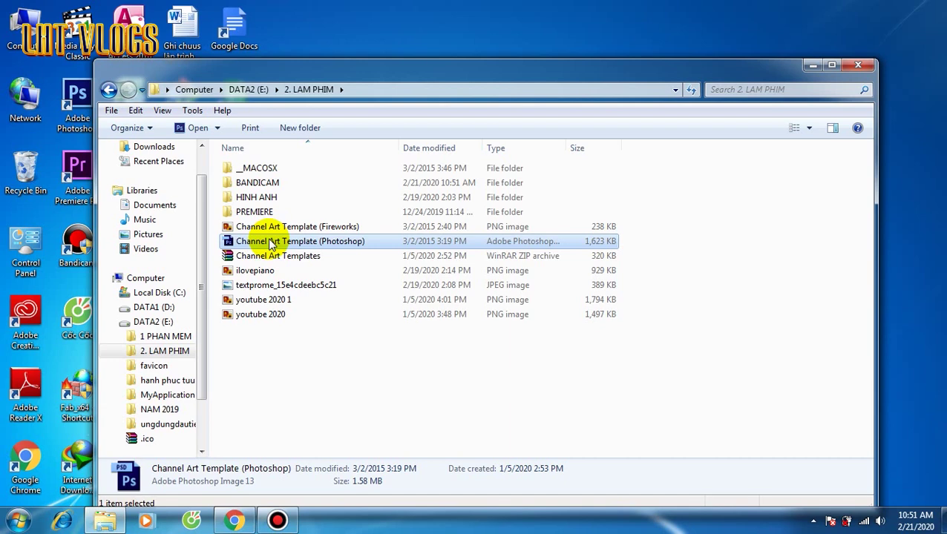
double_click(271, 243)
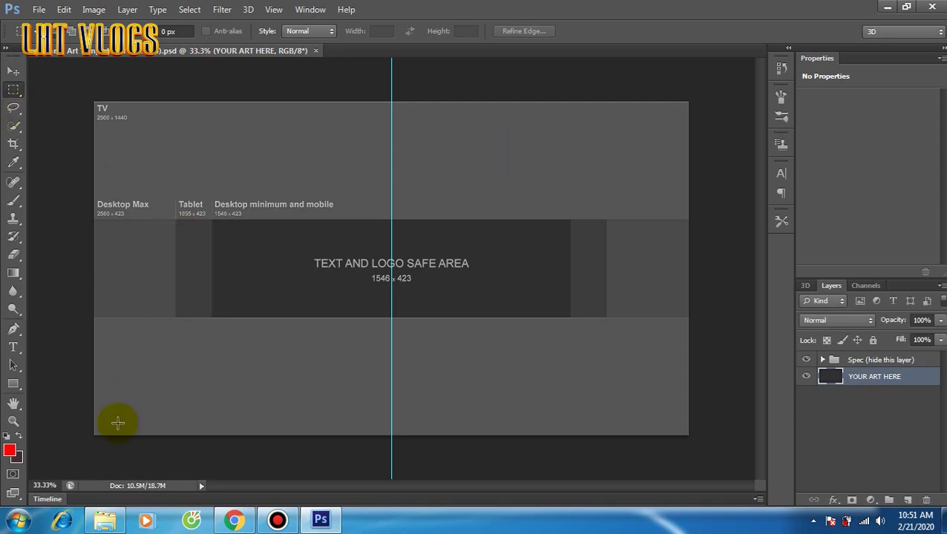
Preview the ilovepiano JPEG photo in the HINH ANH folder and bring it into the Photoshop channel art template.
left_click(104, 521)
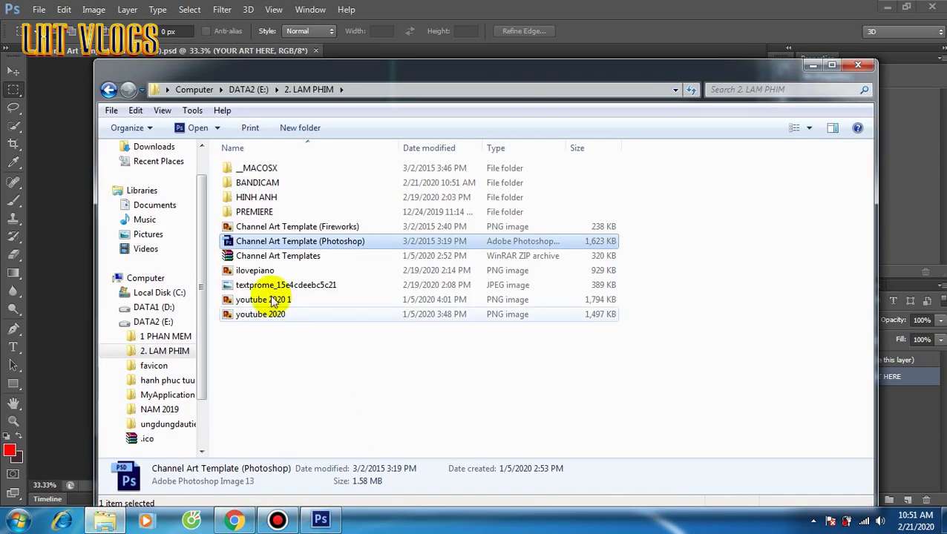
left_click(271, 272)
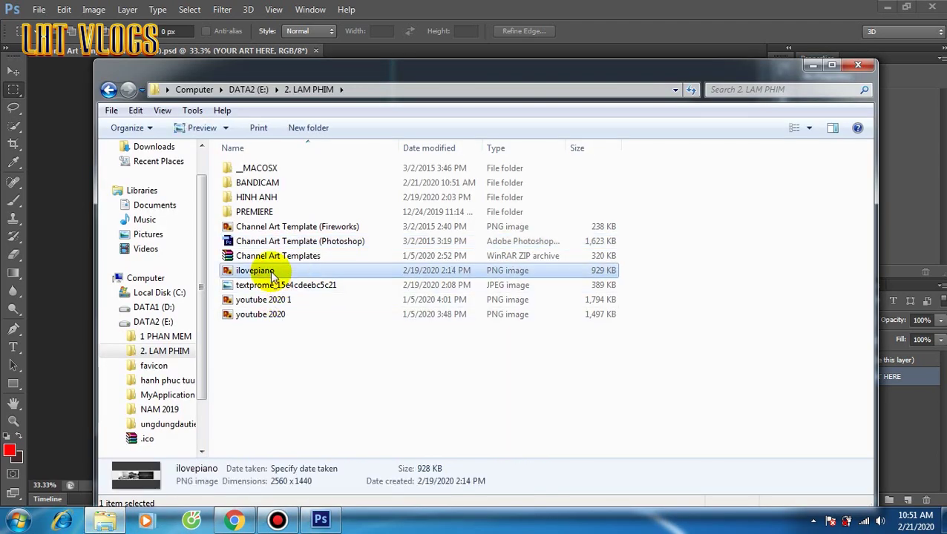
left_click(270, 287)
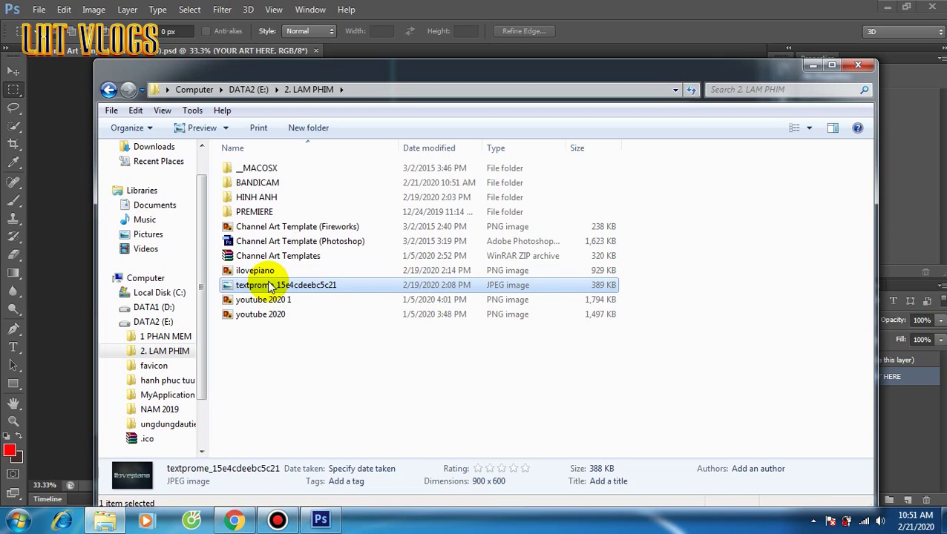
double_click(254, 197)
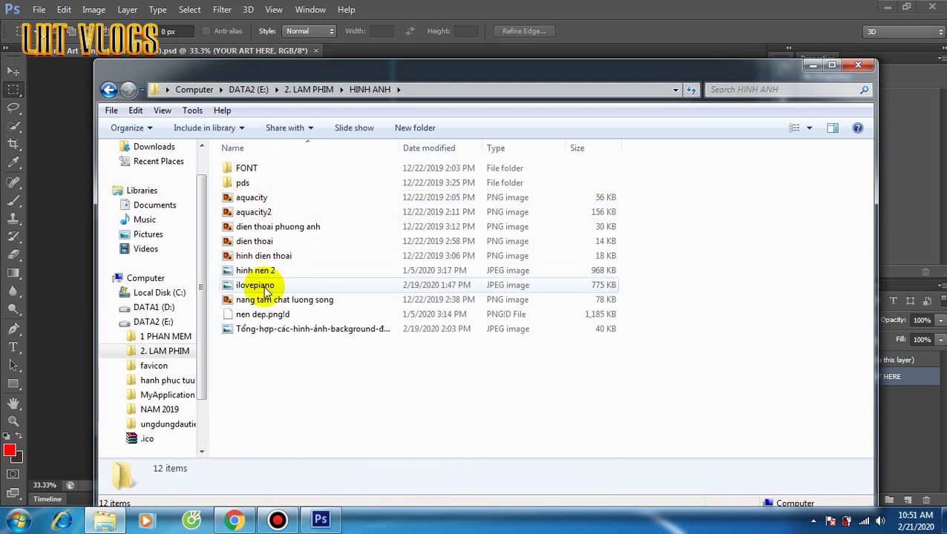
double_click(262, 286)
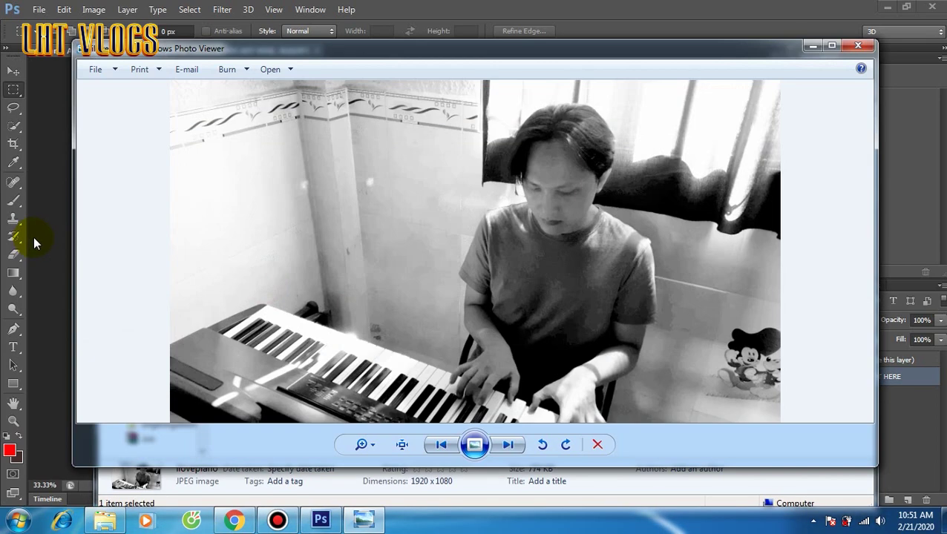
left_click(856, 44)
left_click_drag(293, 286, 63, 233)
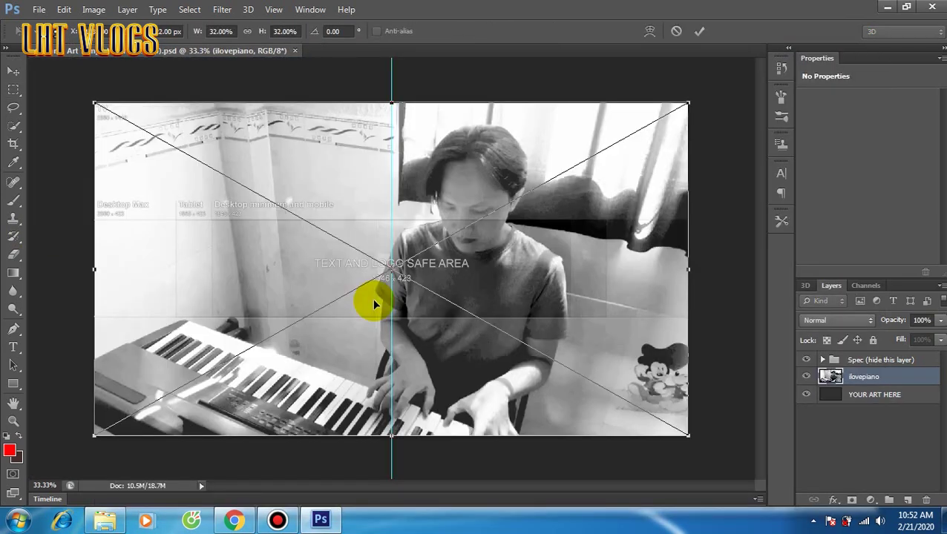
Scale the ilovepiano photo to about 11.84% wide by 10.89% high and align its upper-left corner with the tablet area's.
left_click_drag(683, 434, 508, 348)
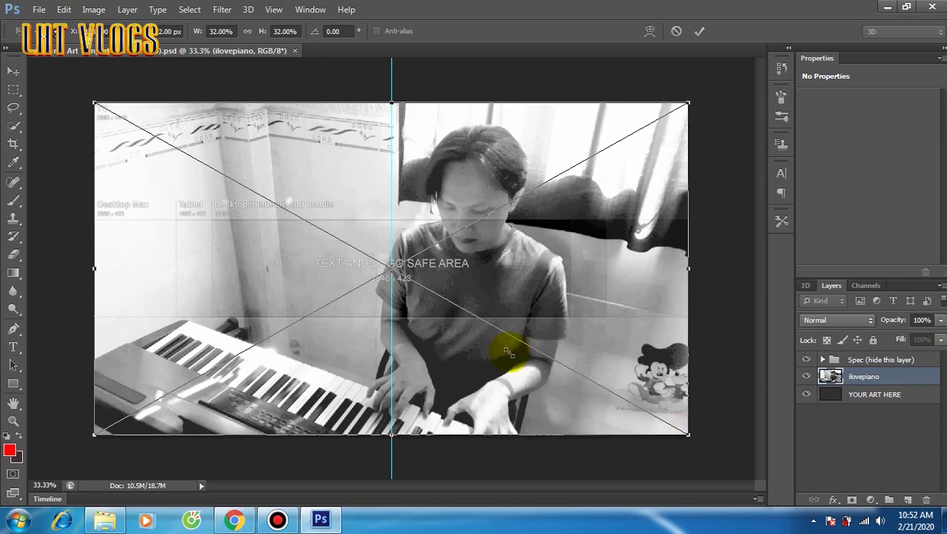
left_click_drag(396, 272, 316, 213)
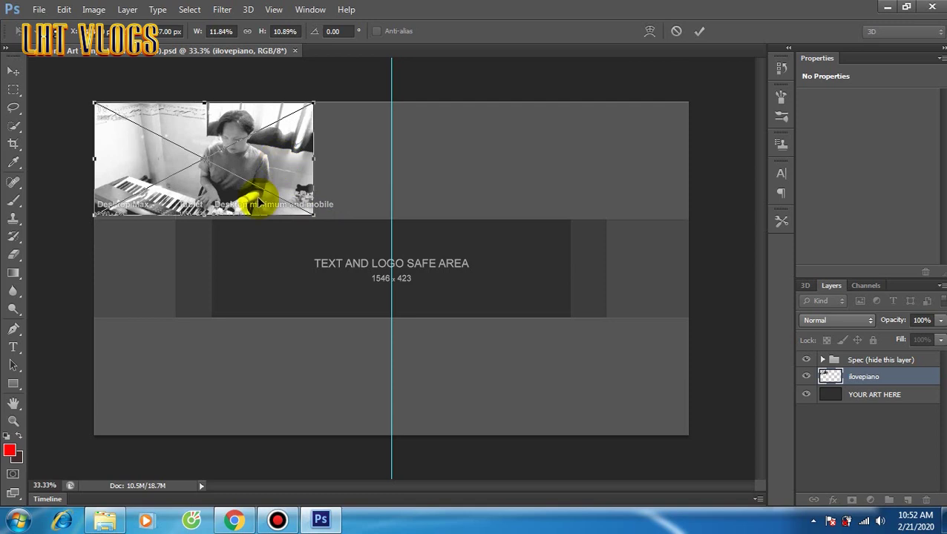
mouse_move(270, 162)
left_mouse_down()
mouse_move(342, 321)
mouse_move(435, 373)
left_mouse_up()
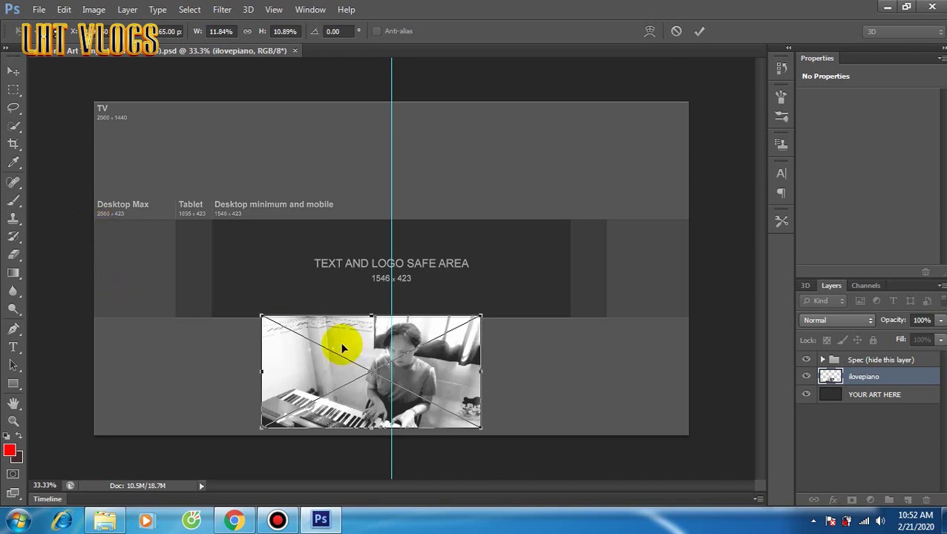
left_click_drag(350, 392, 266, 299)
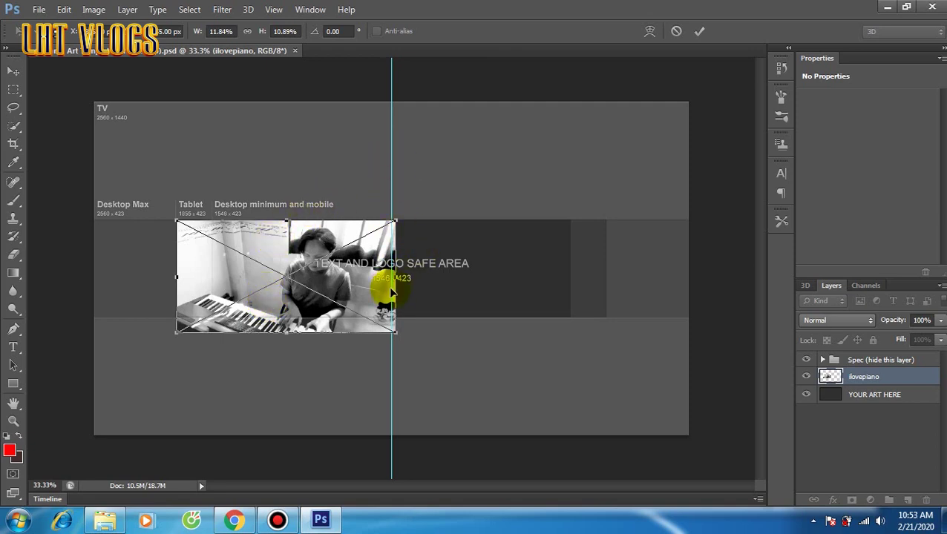
Narrow the photo to the centre guide and shorten it to the banner strip, about 11.64% by 9.49%, and commit the placement.
left_click_drag(396, 279, 392, 279)
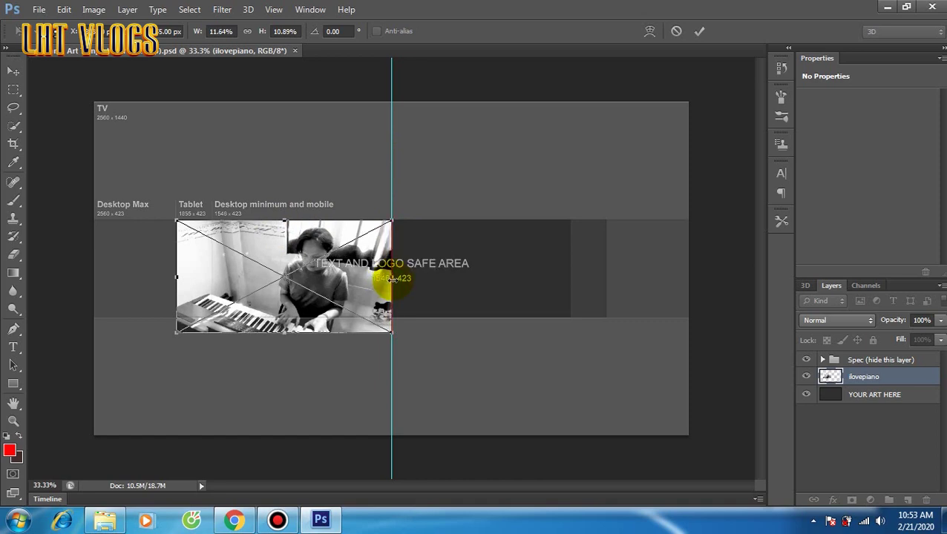
left_click_drag(283, 331, 285, 321)
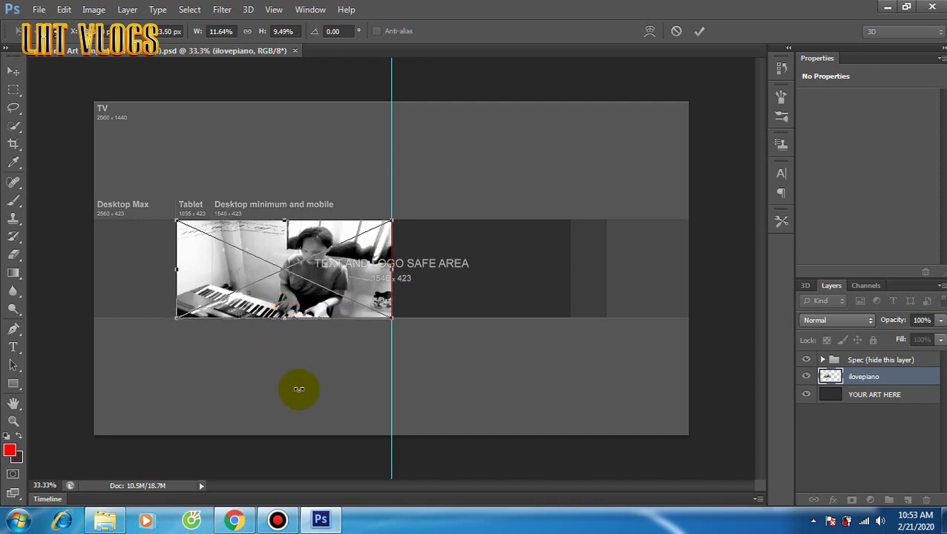
left_click(13, 70)
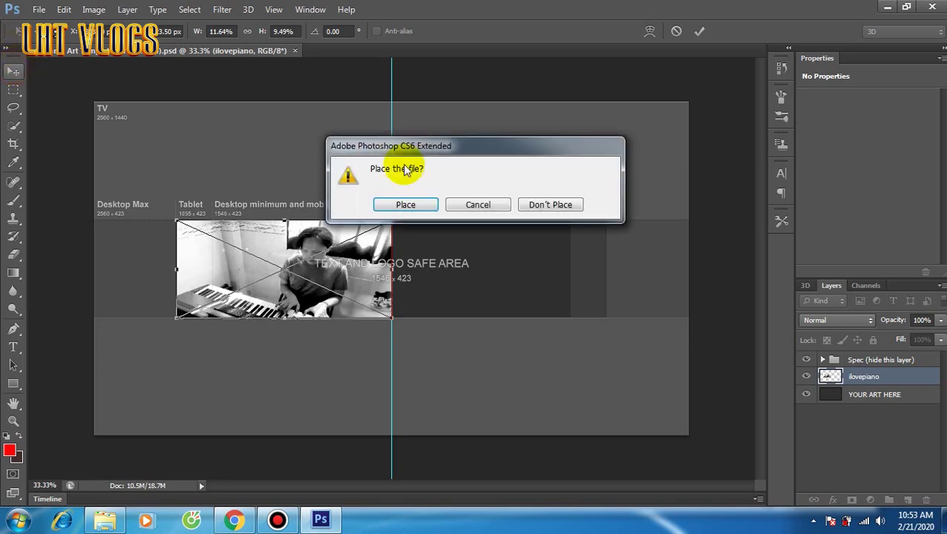
left_click(409, 202)
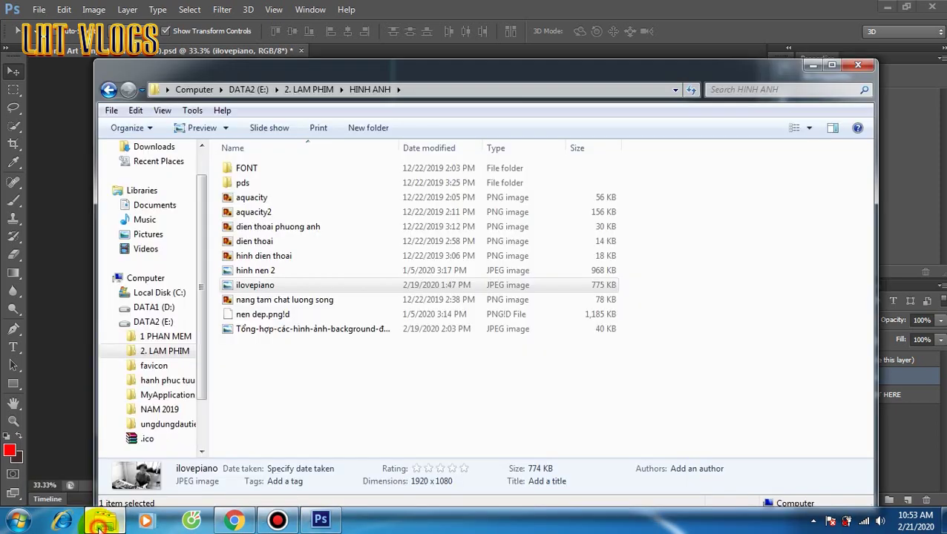
Bring the textprome_15e4cdeebc5c21 title image from the 2. LAM PHIM folder into the channel art template.
left_click(103, 522)
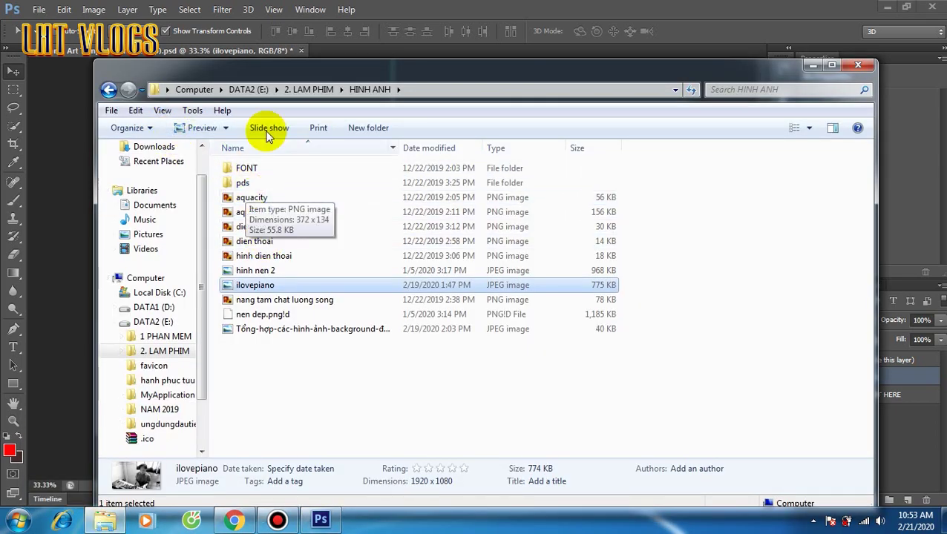
left_click(304, 89)
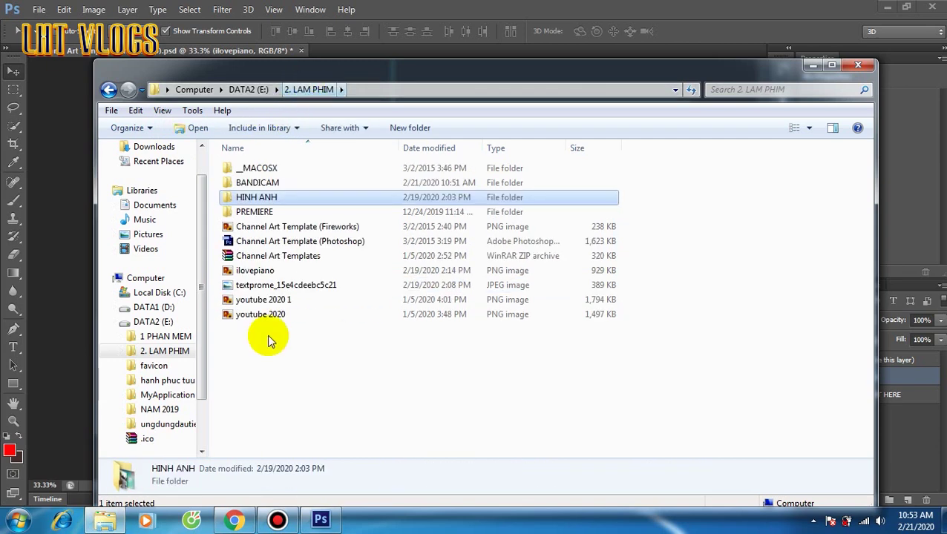
left_click(278, 286)
left_click_drag(283, 290, 57, 283)
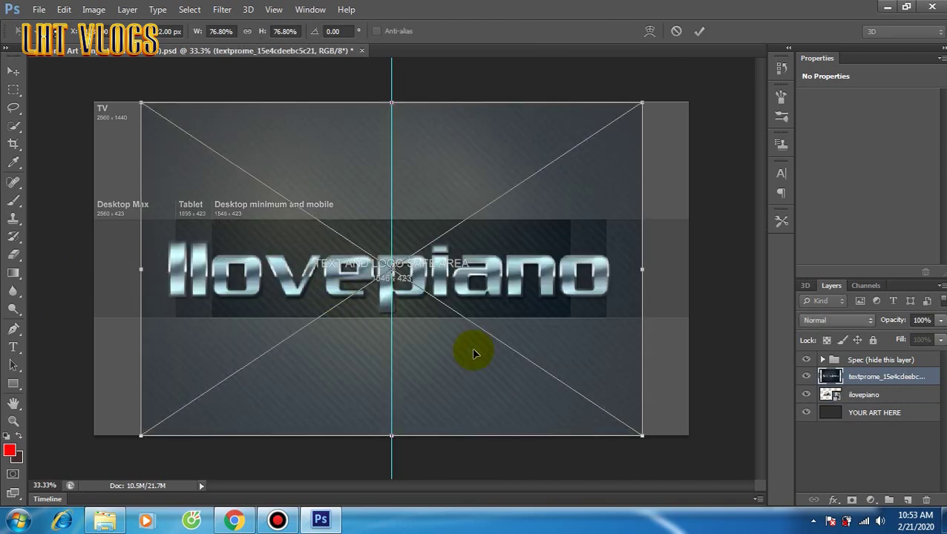
Resize the Ilovepiano title image to about 27.34% by 22.77%, filling the safe area from the centre guide to its right edge.
left_click_drag(141, 433, 451, 268)
left_click_drag(508, 173, 460, 297)
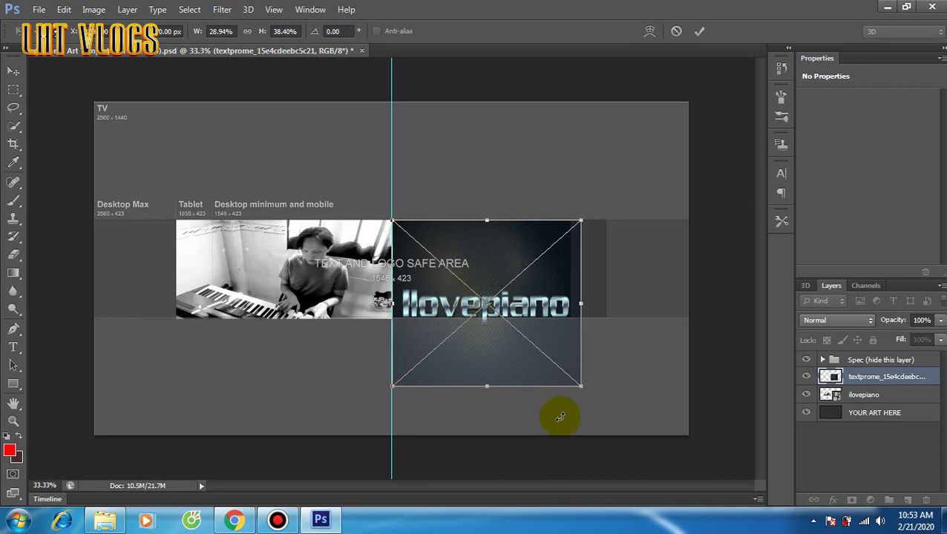
left_click_drag(488, 387, 481, 317)
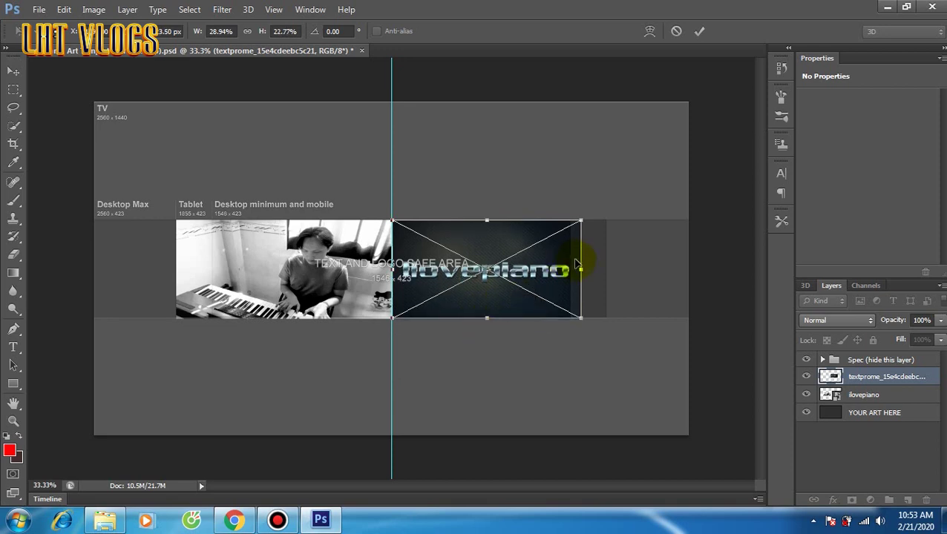
mouse_move(581, 271)
left_mouse_down()
mouse_move(561, 272)
mouse_move(570, 271)
left_mouse_up()
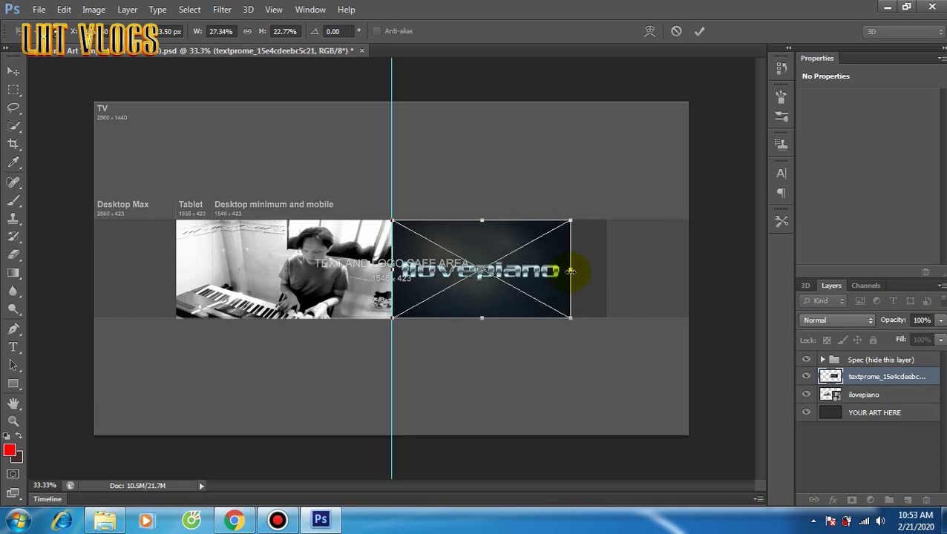
Commit the placement of the Ilovepiano title image at its current size beside the photo.
left_click_drag(482, 220, 483, 221)
left_click(493, 160)
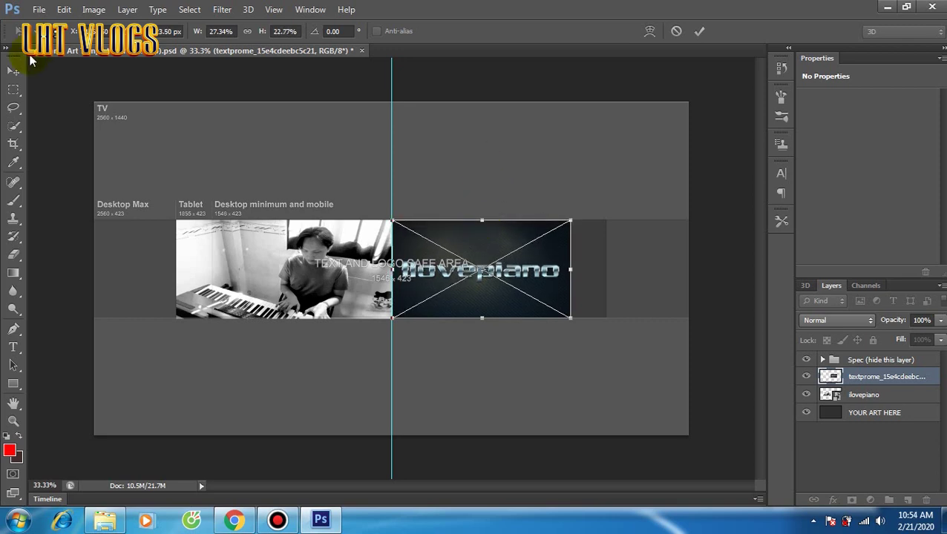
left_click(15, 74)
left_click(407, 205)
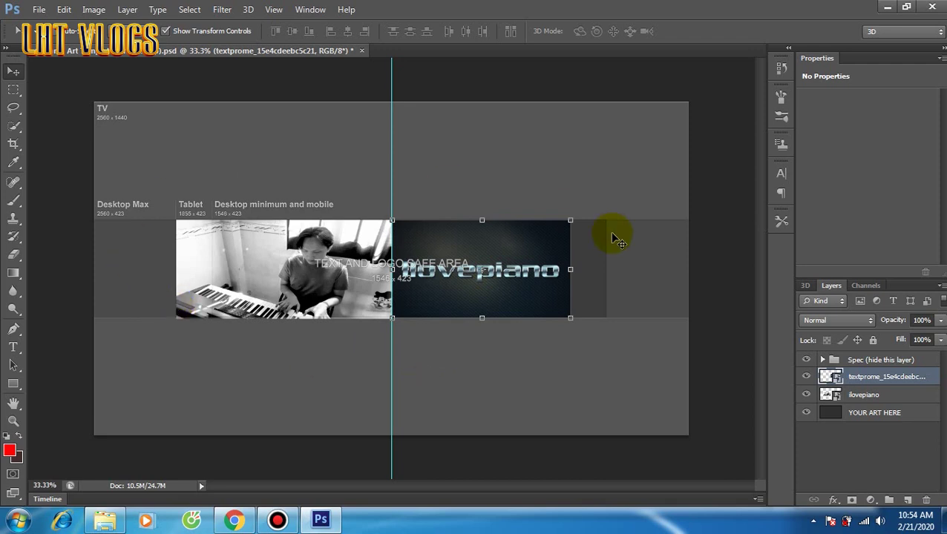
Draw a rectangle about 2558 by 429 px across the full-width banner strip and move its layer directly above YOUR ART HERE.
left_click(14, 385)
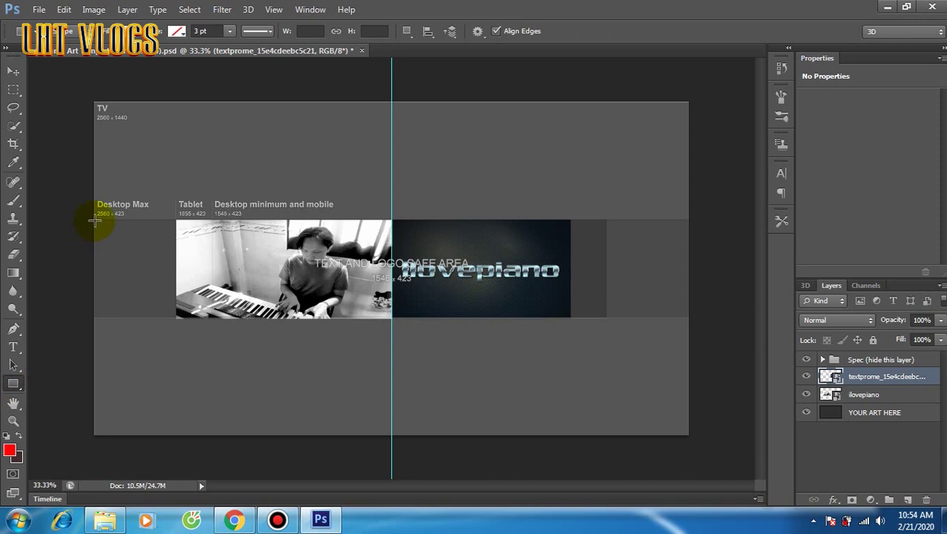
left_click_drag(95, 219, 687, 319)
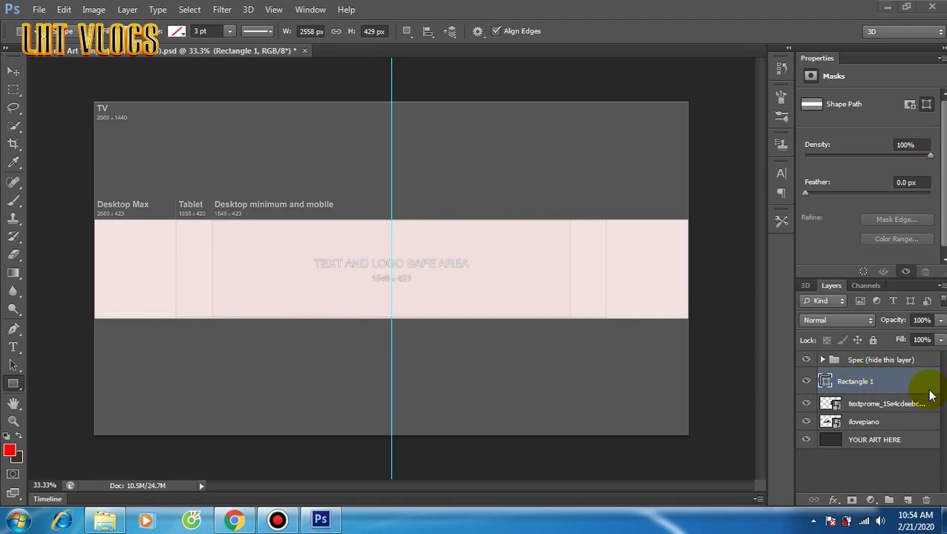
key("v")
left_click_drag(439, 302, 440, 363)
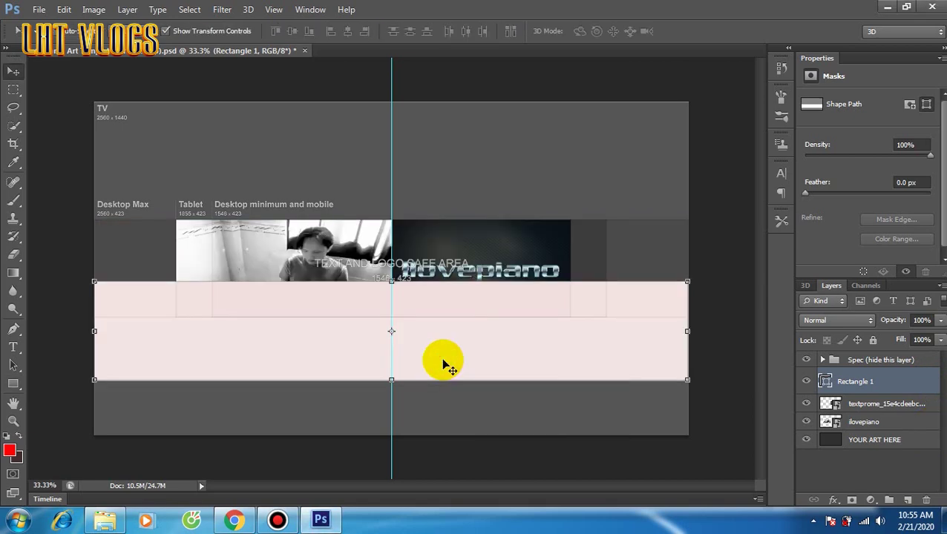
left_click_drag(933, 387, 933, 429)
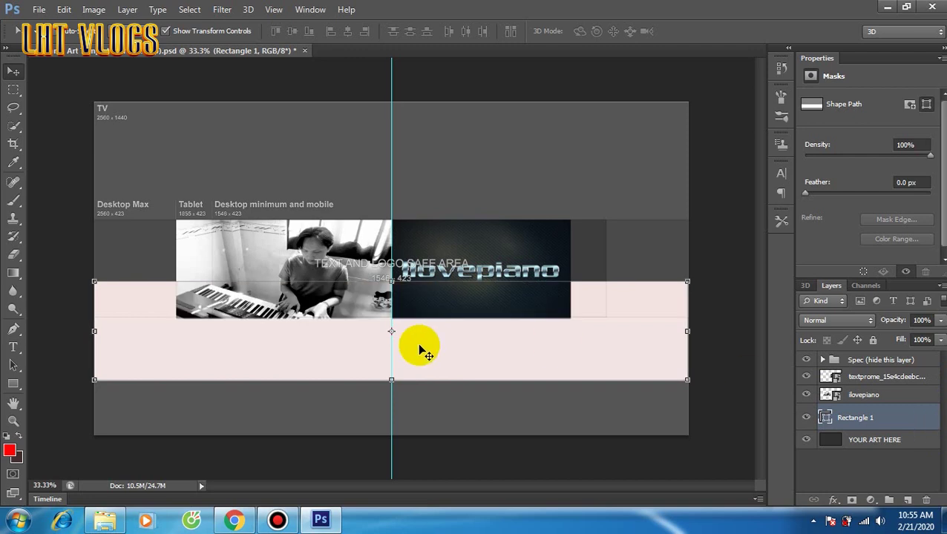
Move the rectangle back onto the Desktop Max banner strip, behind the photo and the title image.
left_click_drag(555, 359, 560, 299)
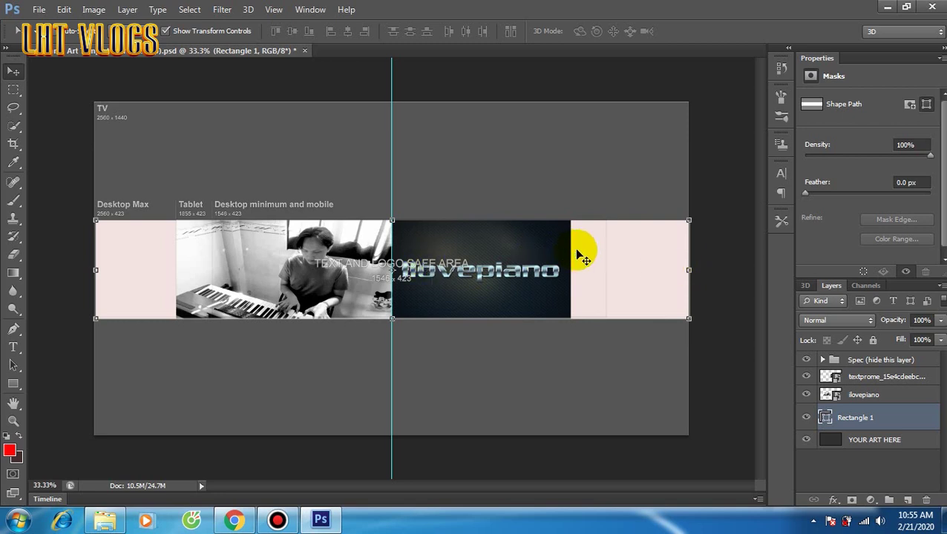
left_click_drag(631, 271, 628, 272)
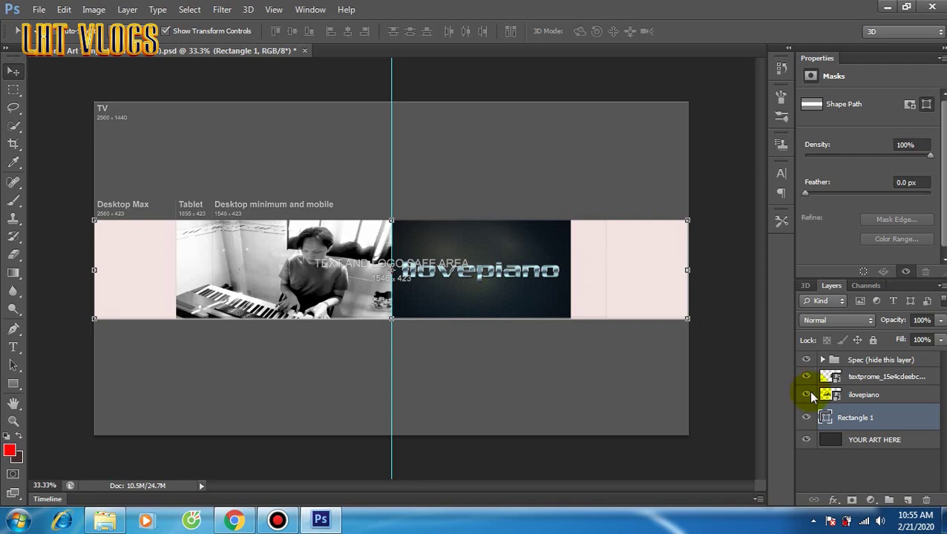
key("ctrl+z")
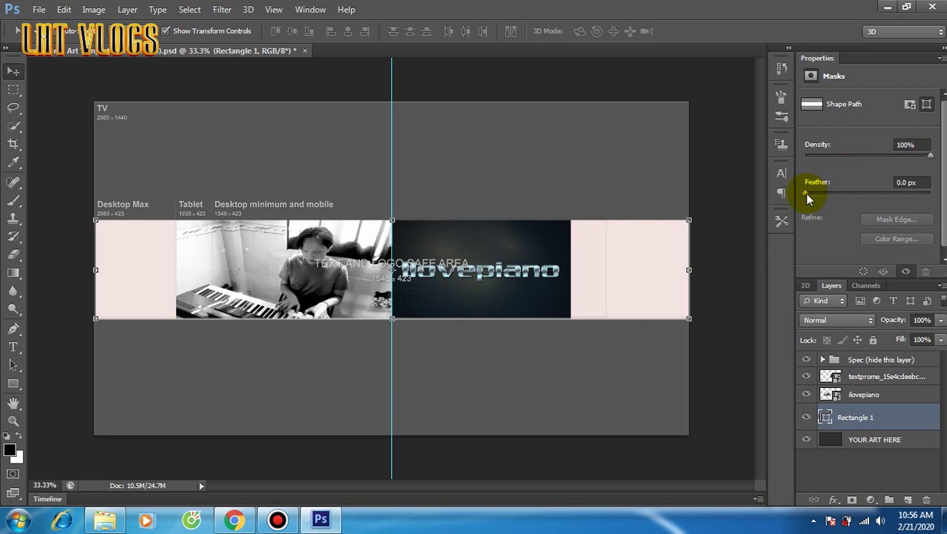
left_click(629, 305)
left_click(631, 306)
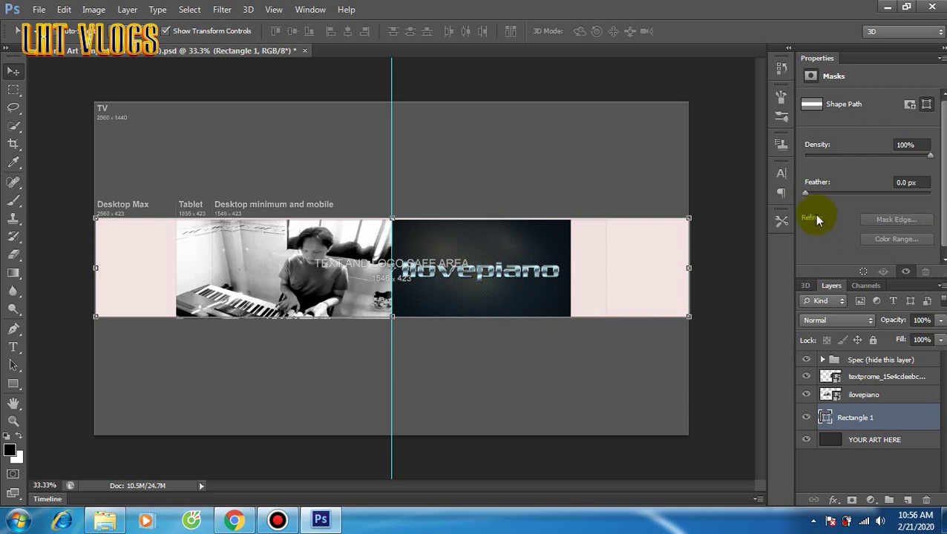
Soften the edges of the rectangle behind the images by setting its mask feather to 111.7 px.
left_click_drag(804, 194, 872, 200)
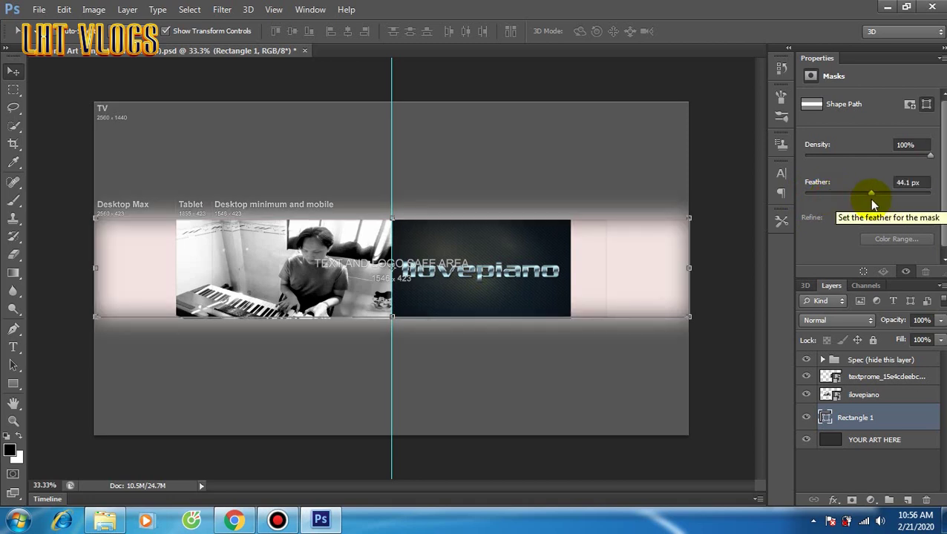
left_click_drag(873, 200, 883, 201)
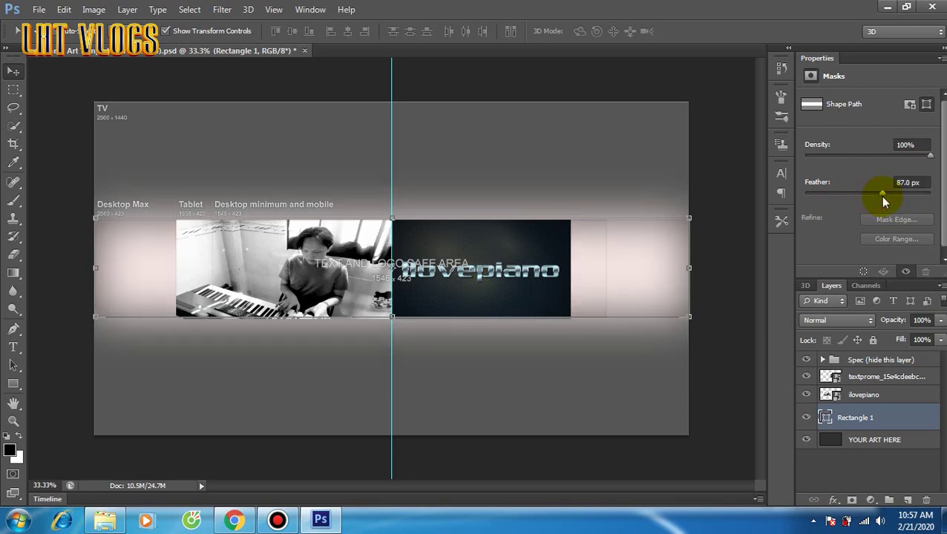
left_click_drag(880, 192, 873, 195)
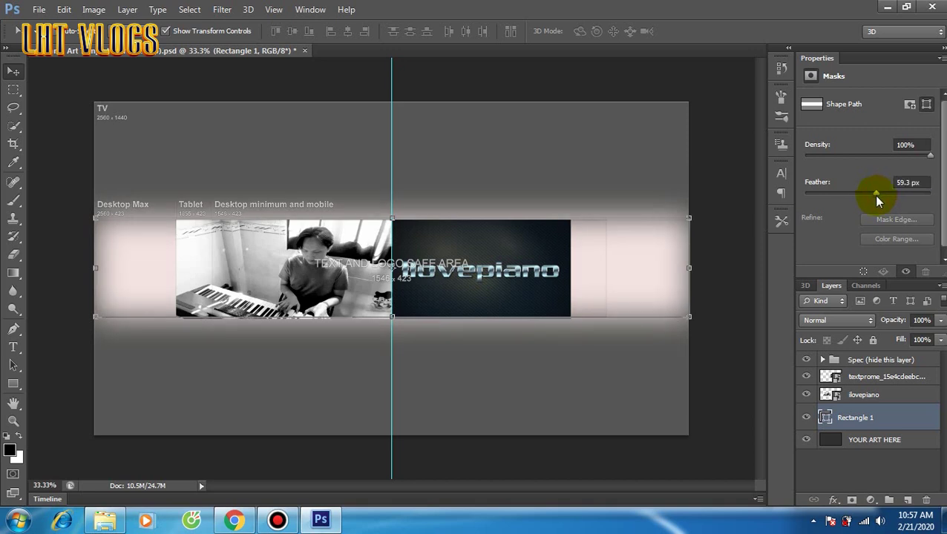
left_click_drag(876, 198, 882, 202)
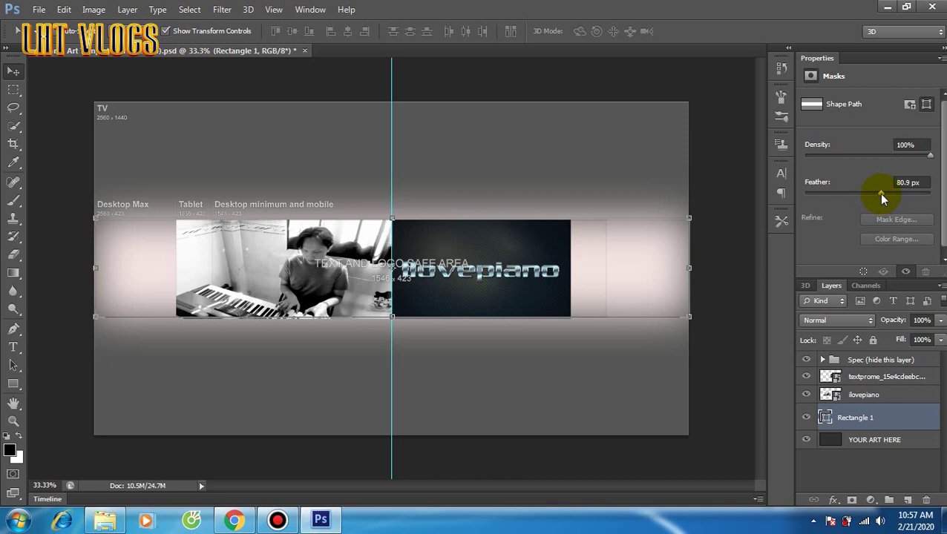
left_click_drag(881, 194, 888, 197)
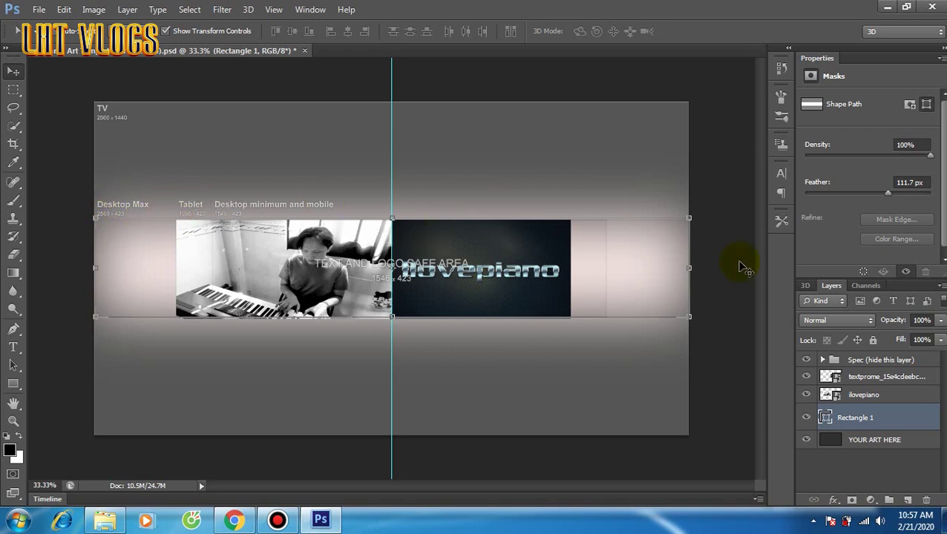
Expand the Spec (hide this layer) group and hide the whole group, leaving only the artwork layers shown.
left_click(822, 361)
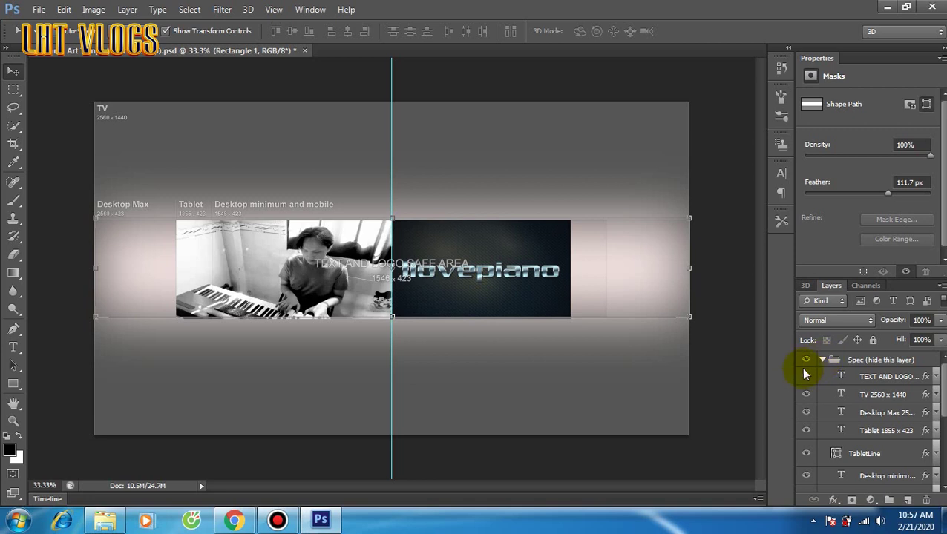
left_click(826, 363)
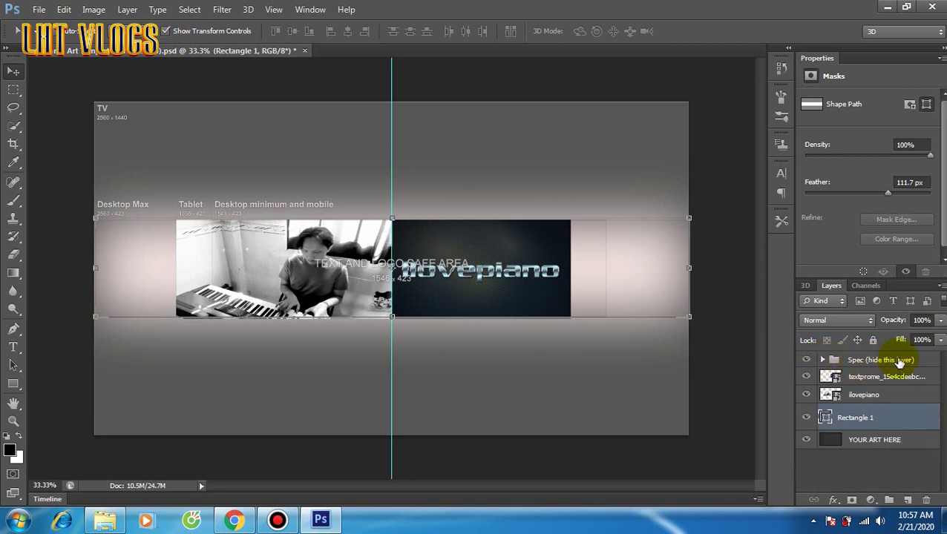
left_click(820, 360)
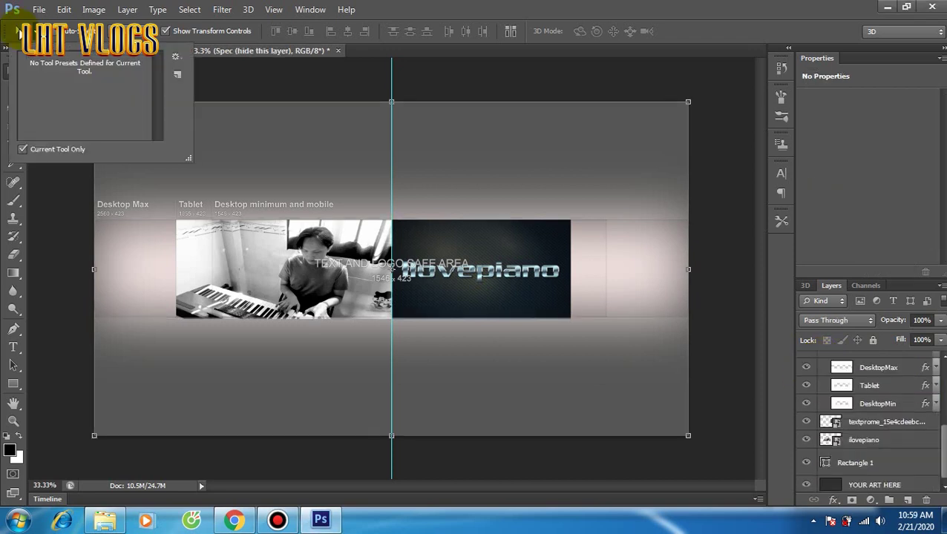
left_click(19, 30)
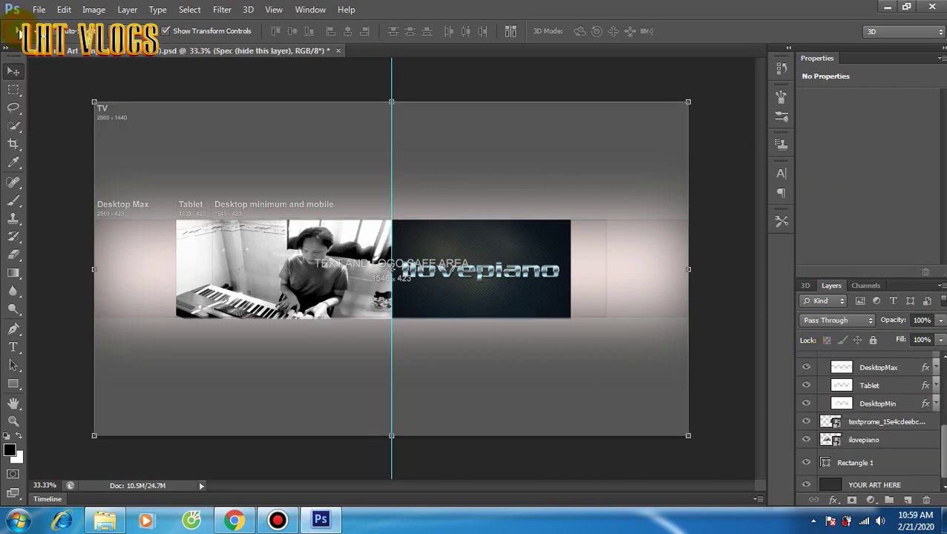
left_click(272, 332)
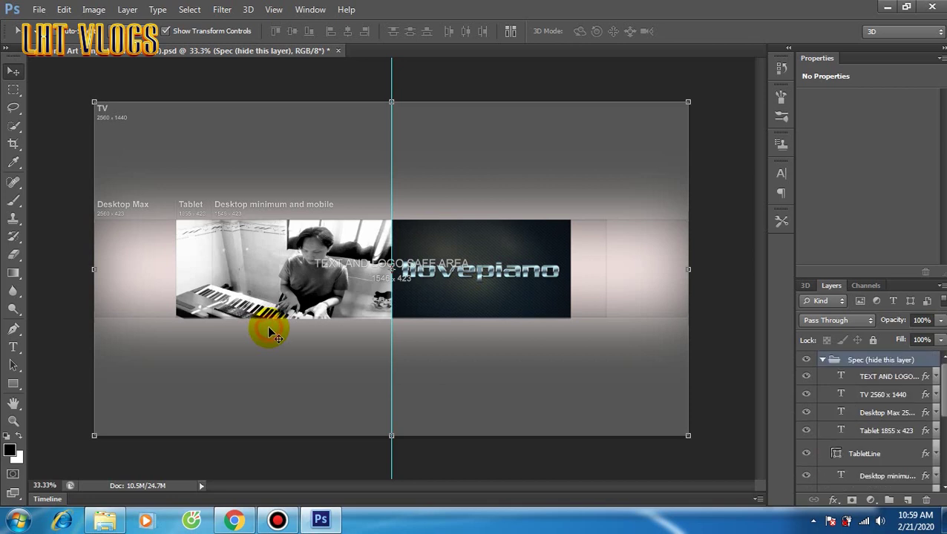
left_click(807, 362)
left_click(806, 361)
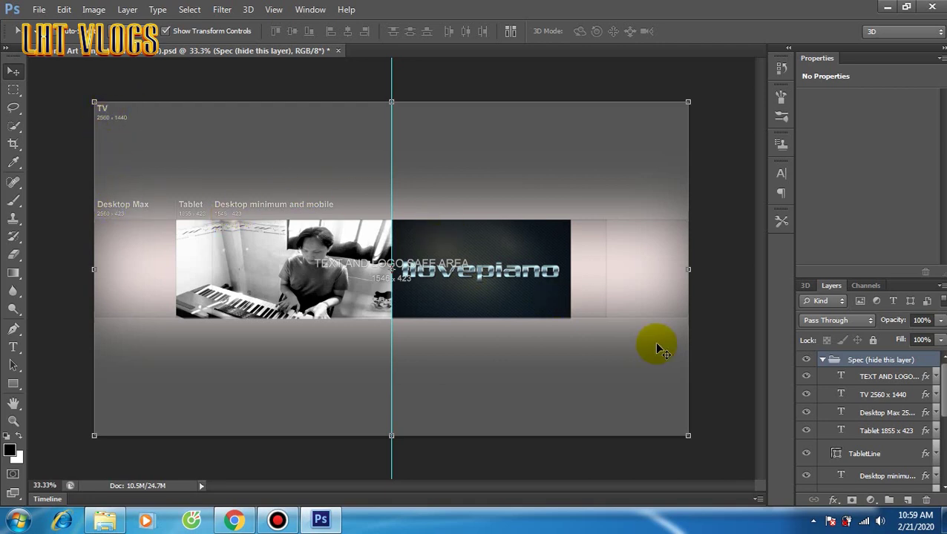
left_click(807, 361)
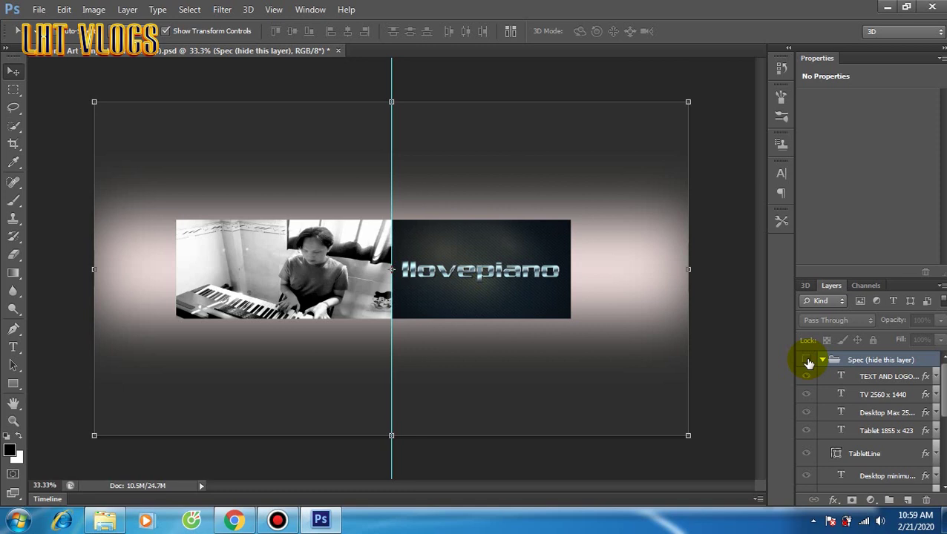
left_click(809, 362)
left_click(809, 362)
scroll(937, 392, "down", 3)
scroll(869, 423, "down", 2)
scroll(869, 421, "up", 5)
Start saving the channel art under a new name in the 2. LAM PHIM folder, choosing the PNG format.
left_click(37, 9)
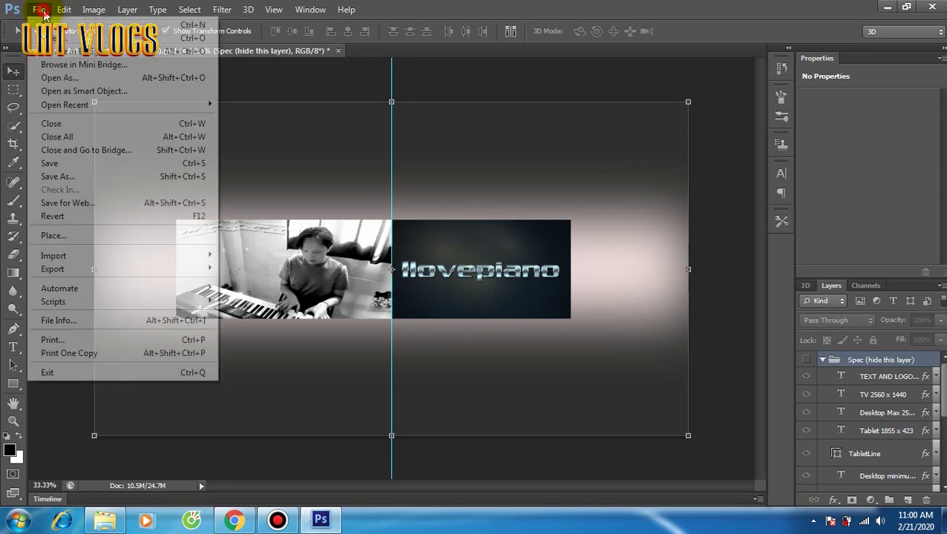
left_click(65, 176)
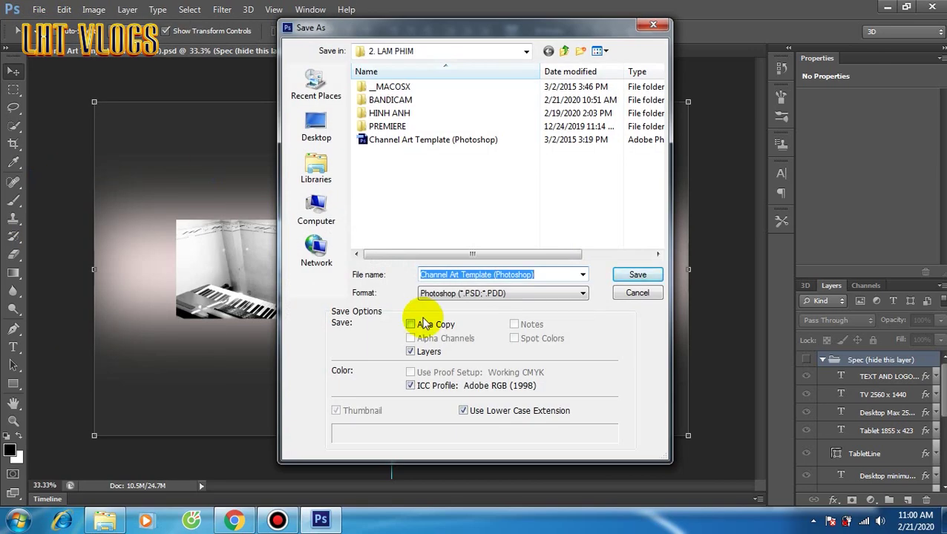
left_click(517, 293)
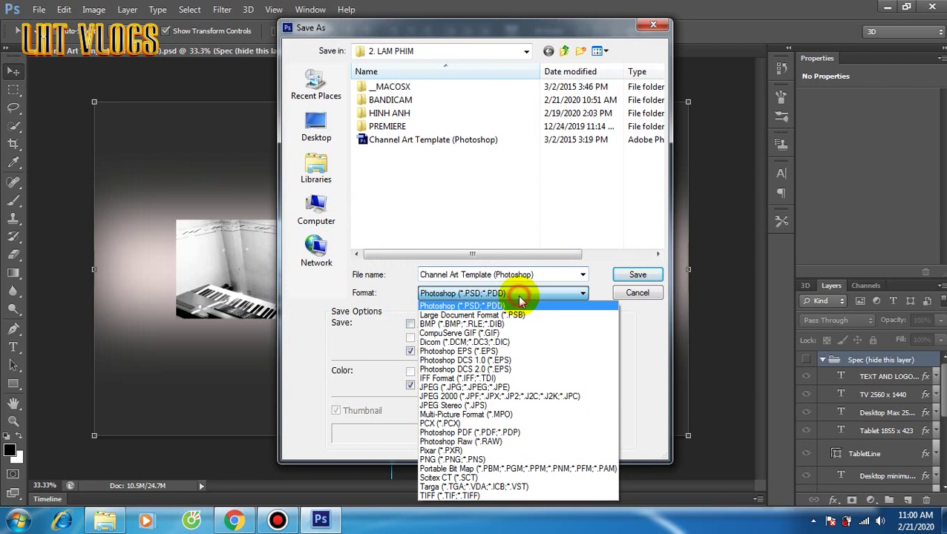
left_click(456, 461)
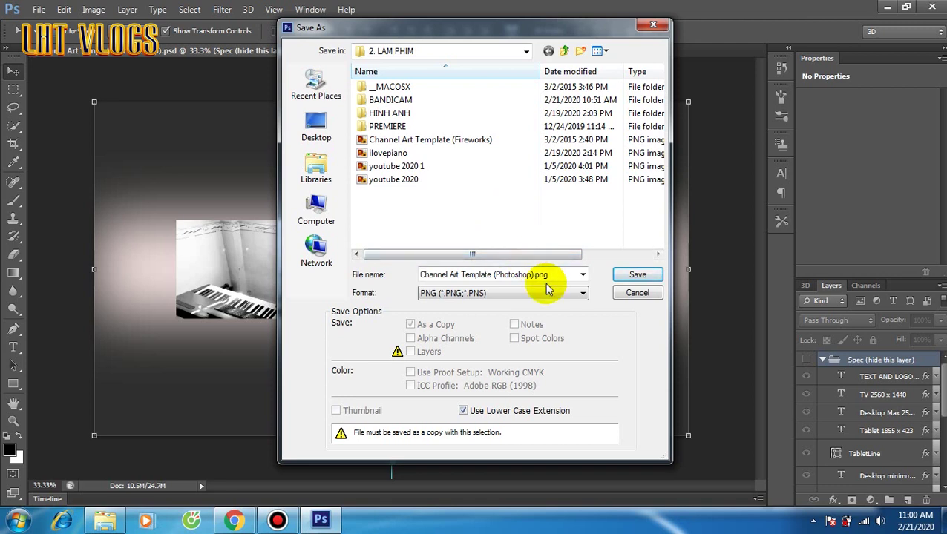
Name the PNG file ilovepiano 2 and save it, accepting the PNG options.
left_click(525, 275)
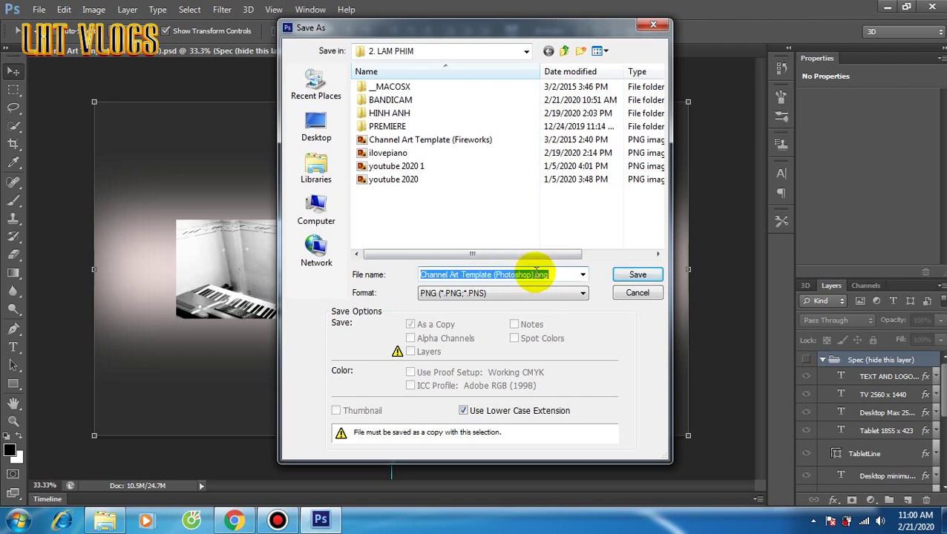
left_click(531, 274)
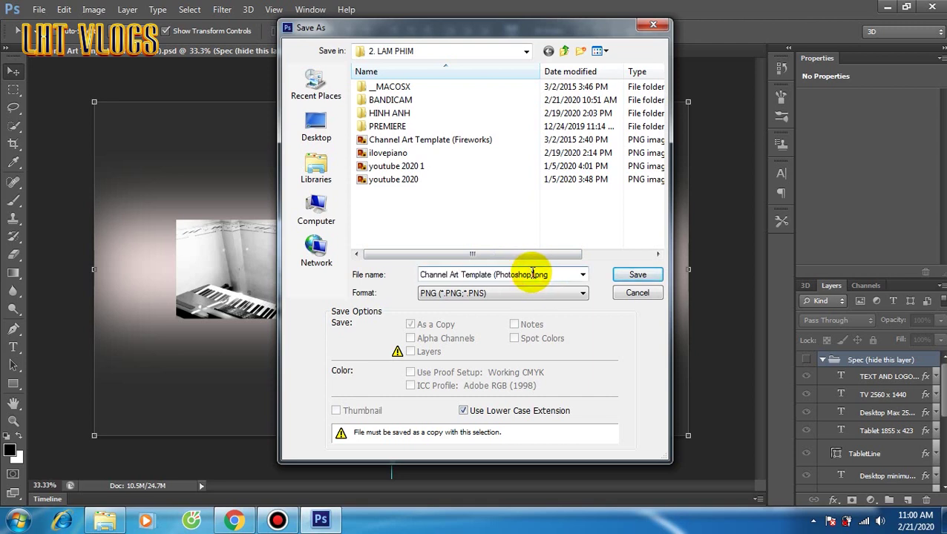
key("BackSpace")
key("BackSpace")
key("BackSpace")
key("BackSpace")
key("BackSpace")
key("BackSpace")
key("BackSpace")
key("BackSpace")
key("BackSpace")
key("BackSpace")
key("BackSpace")
key("BackSpace")
key("BackSpace")
key("BackSpace")
key("BackSpace")
key("BackSpace")
key("BackSpace")
key("BackSpace")
key("BackSpace")
key("BackSpace")
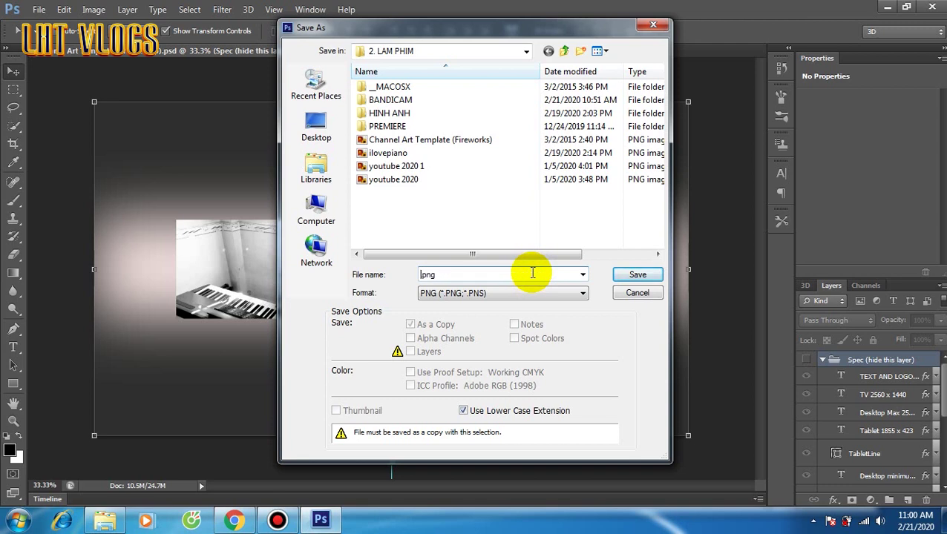
type("ilovep")
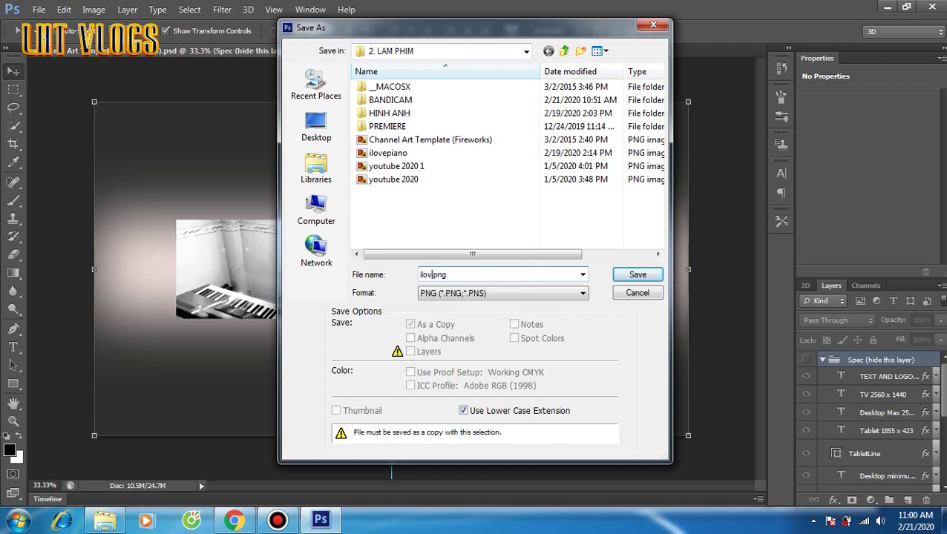
type("iano 2")
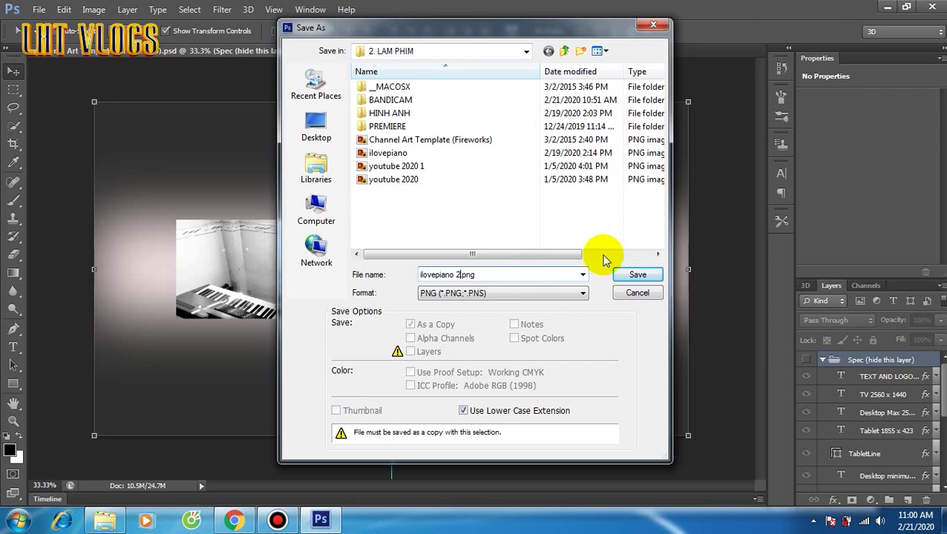
left_click(633, 276)
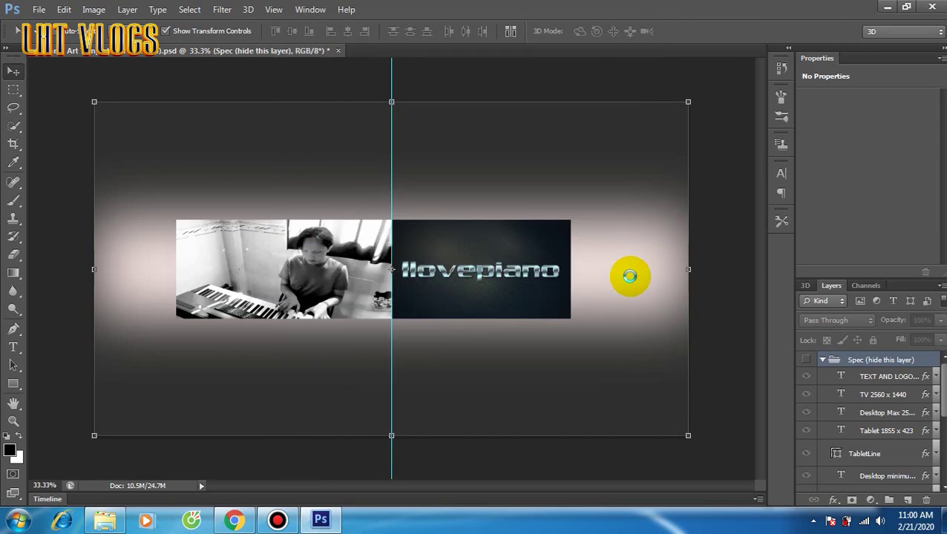
left_click(536, 158)
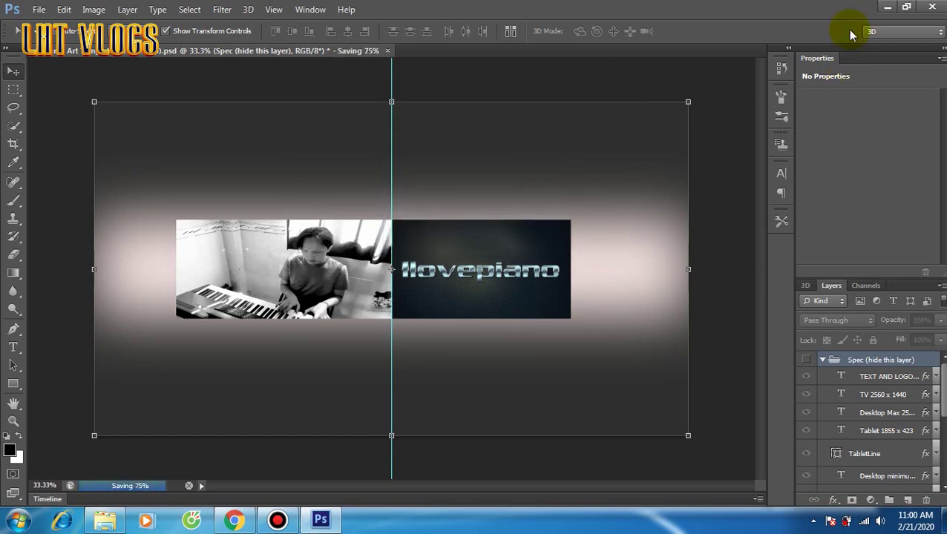
Minimise the editor and open the saved ilovepiano 2 image from the 2. LAM PHIM folder to check the banner.
left_click(888, 7)
left_click(349, 428)
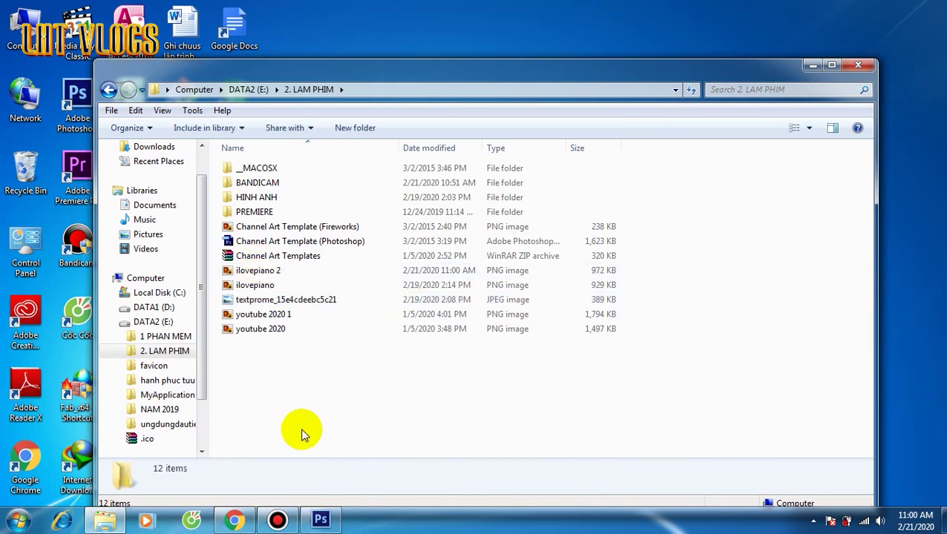
double_click(254, 269)
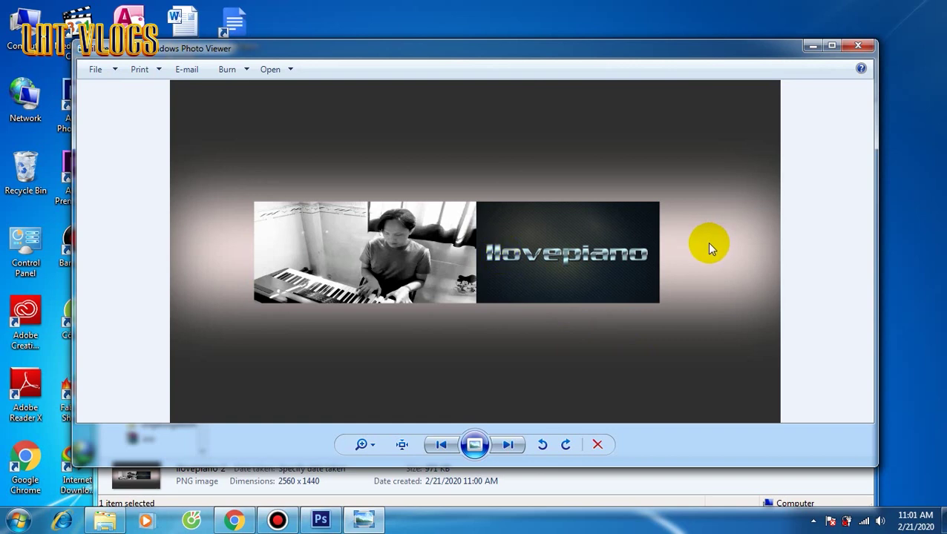
Close the image preview, switch to the Ilovepiano channel in Chrome and start adding channel art.
left_click(859, 46)
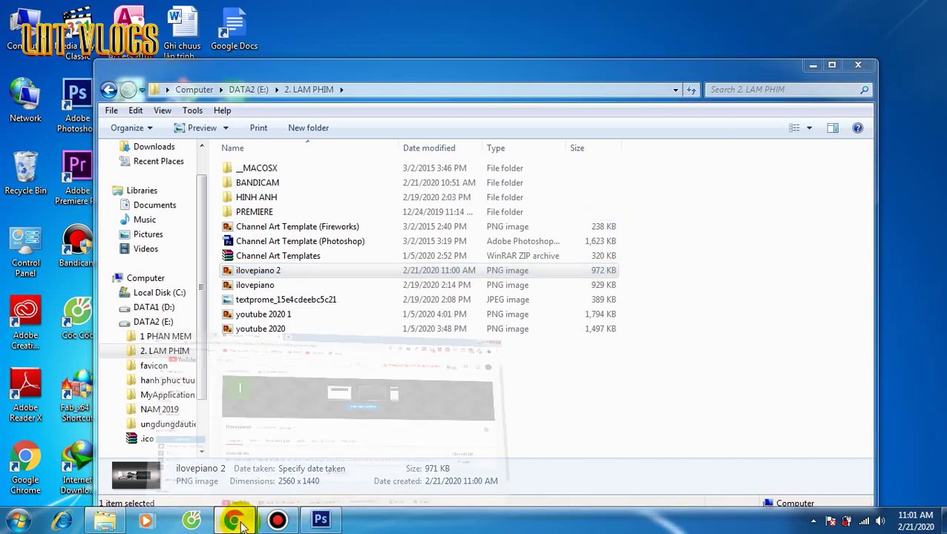
left_click(238, 523)
mouse_move(282, 524)
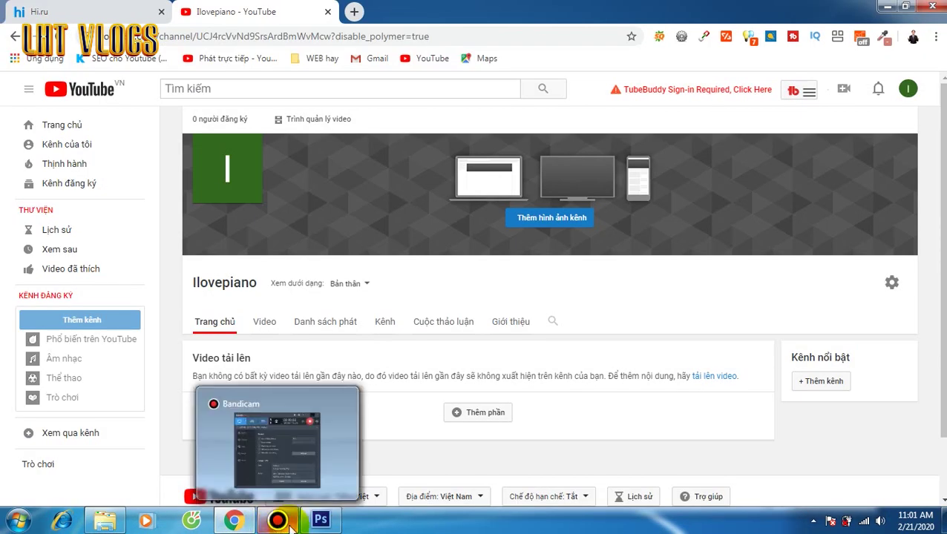
left_click(279, 524)
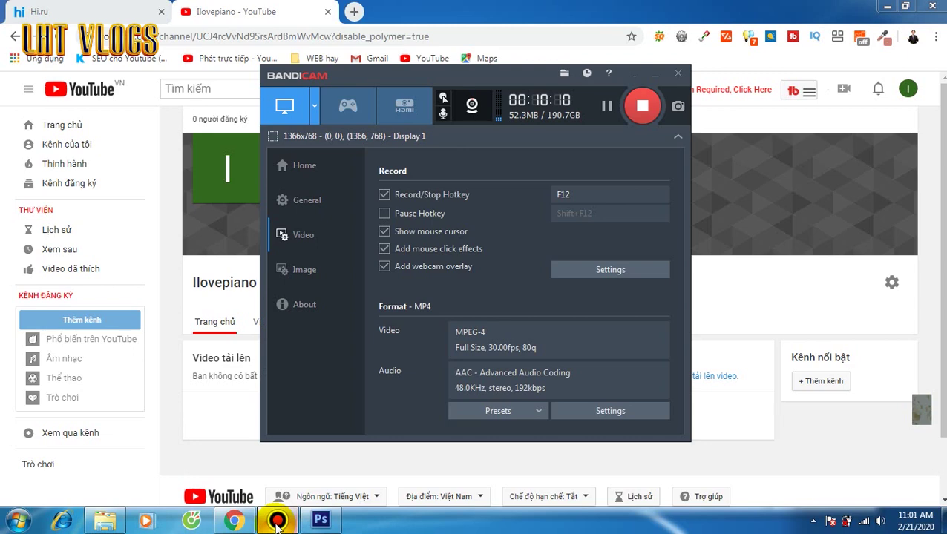
left_click(277, 524)
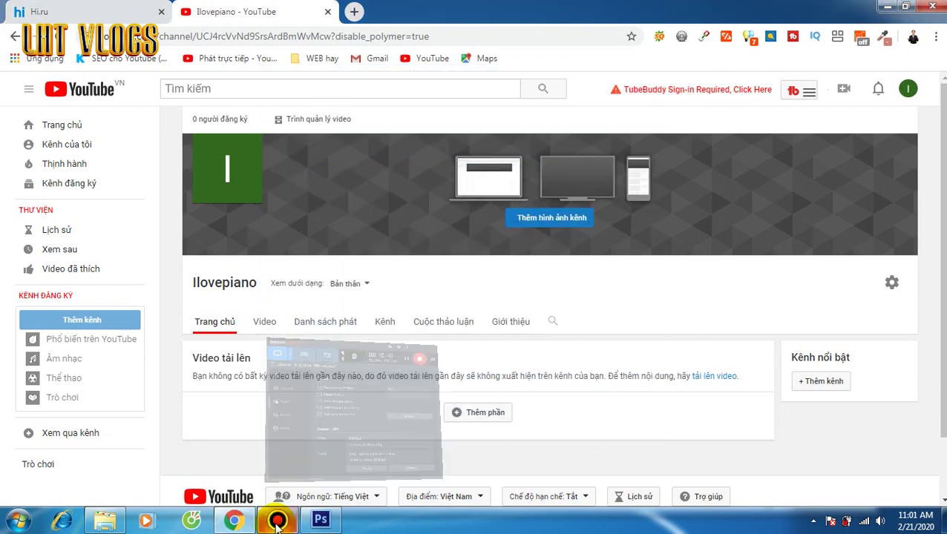
left_click(561, 229)
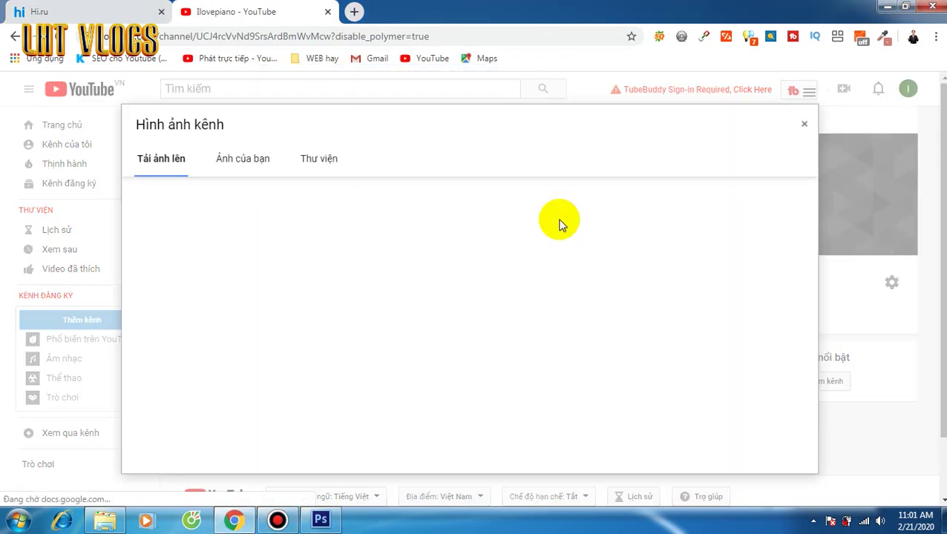
Upload the ilovepiano 2 image from the 2. LAM PHIM folder and apply it as the channel art.
left_click(481, 326)
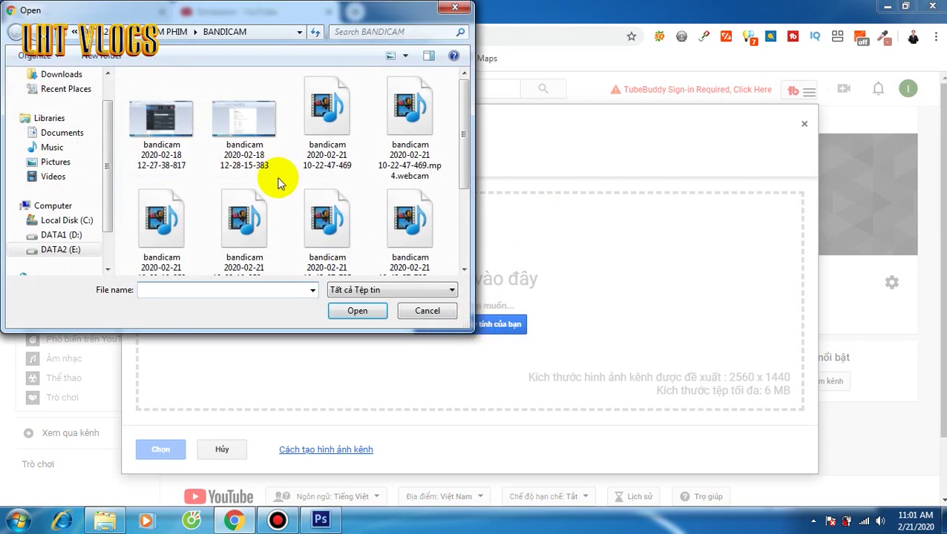
left_click(175, 31)
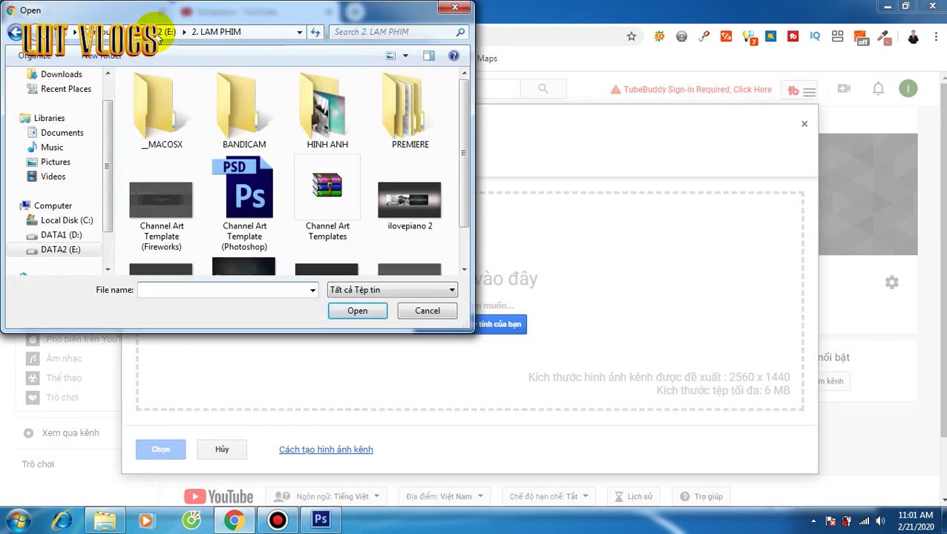
left_click_drag(464, 124, 464, 148)
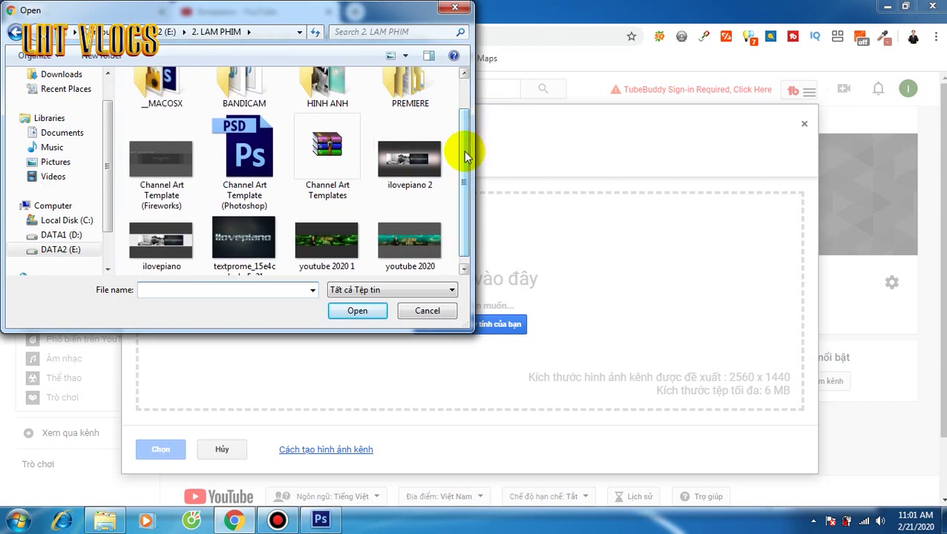
double_click(420, 165)
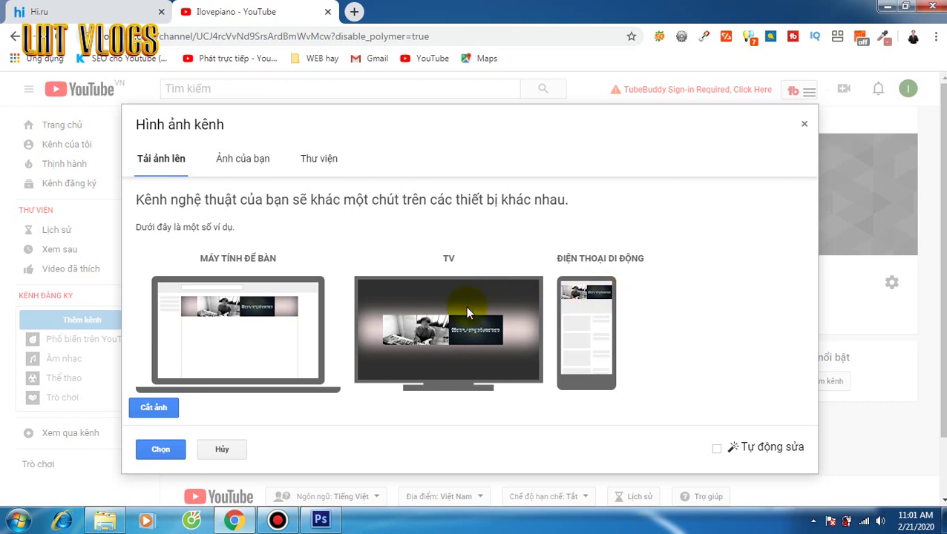
left_click(165, 451)
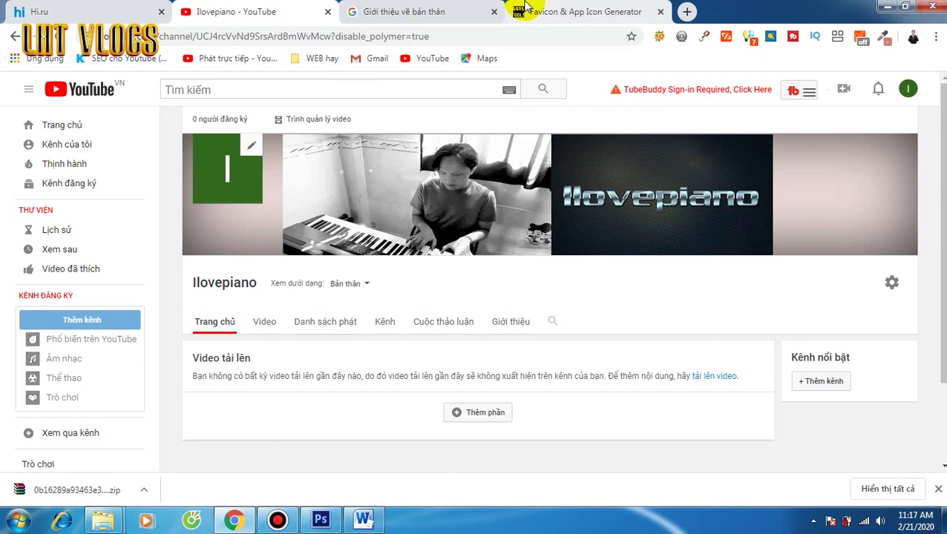
Go to the Favicon & App Icon Generator page and reload its address to get an empty generator form.
left_click(587, 18)
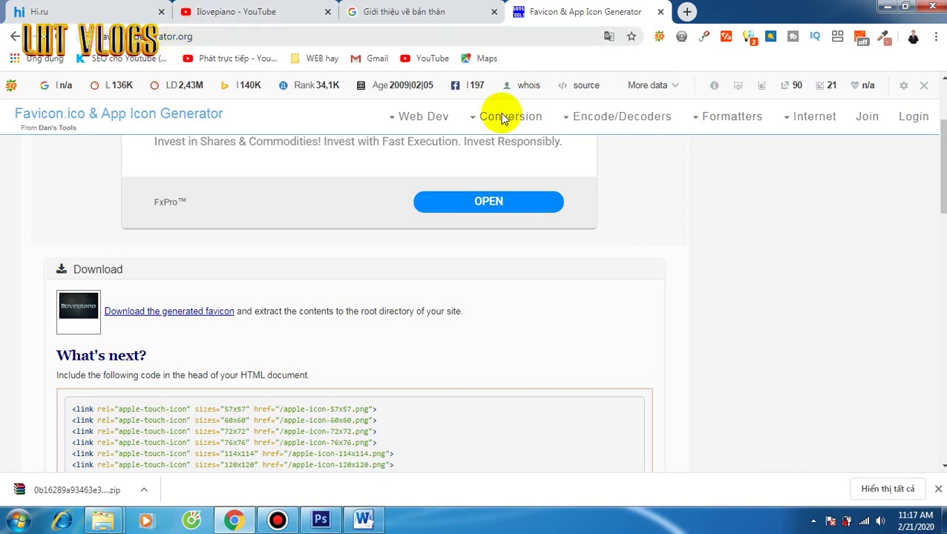
scroll(940, 148, "up", 1)
scroll(357, 297, "up", 2)
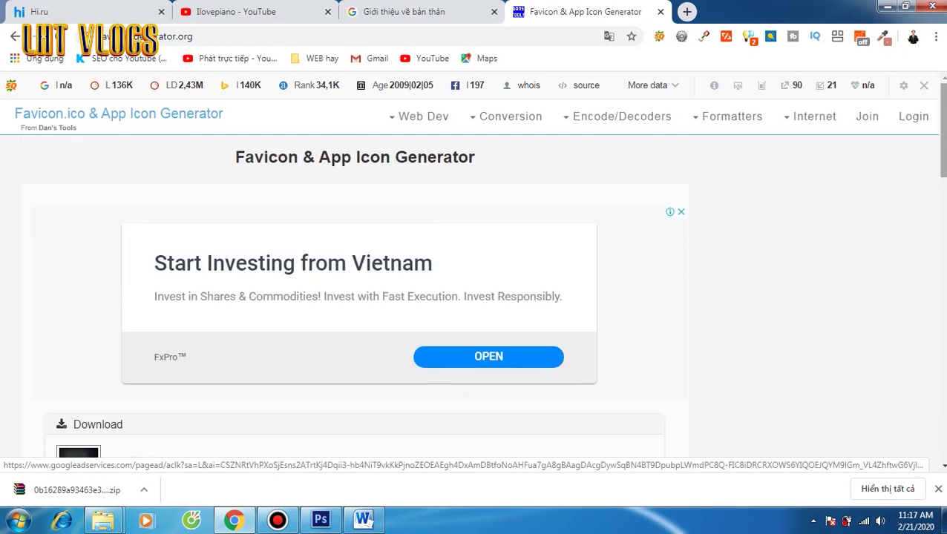
left_click(314, 38)
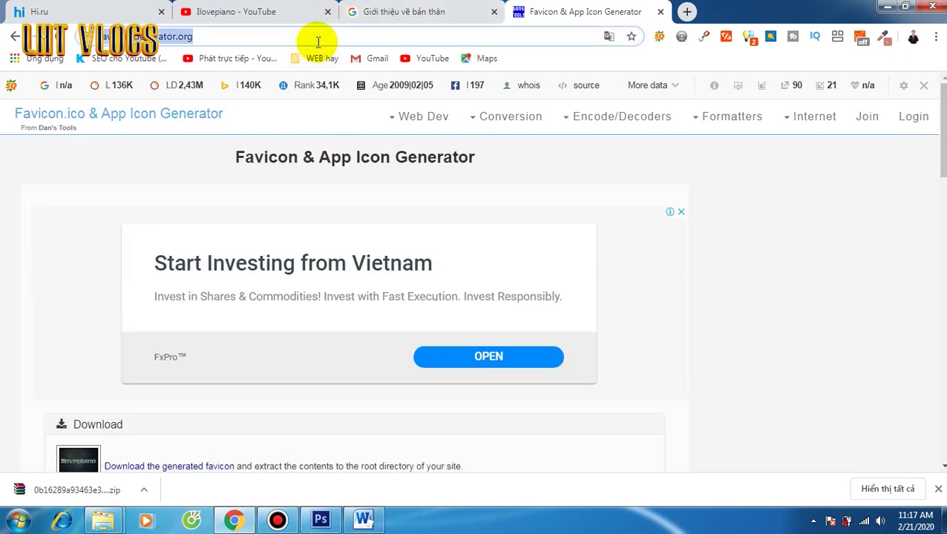
key("Return")
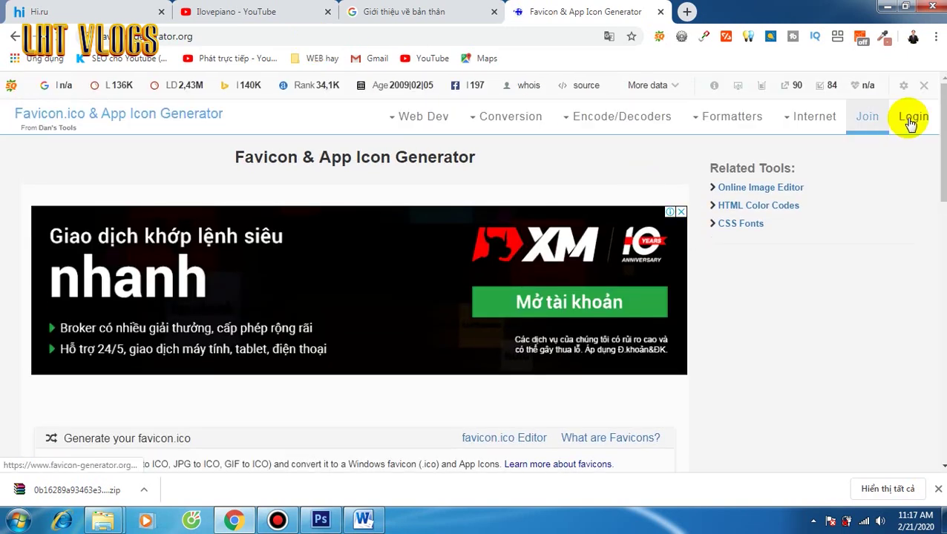
Select faviconilpovepiano from the 2. LAM PHIM folder as the source image and create the favicon.
scroll(359, 297, "down", 2)
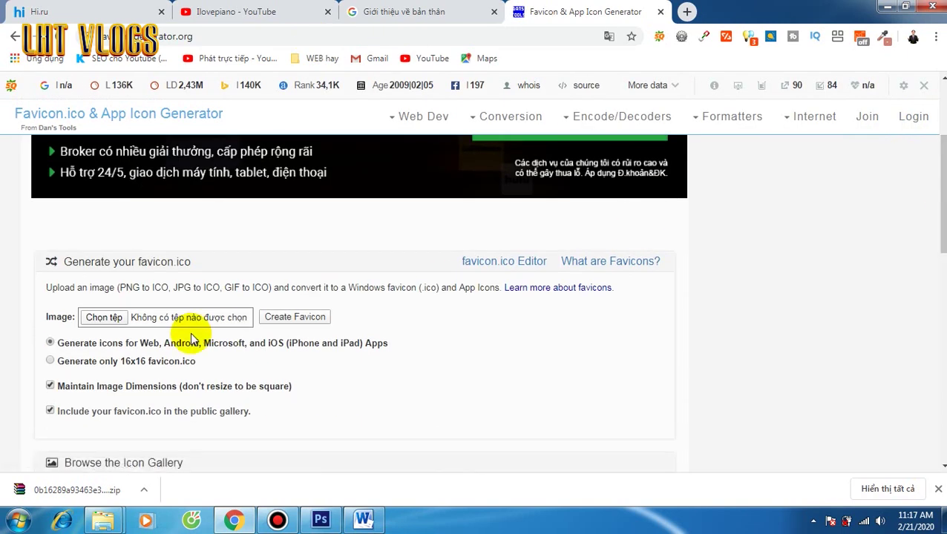
left_click(97, 318)
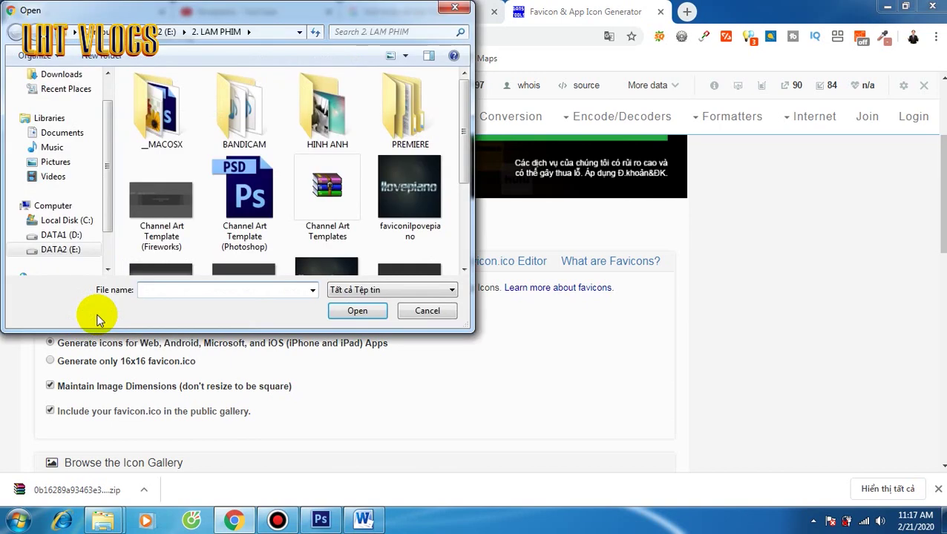
left_click(402, 195)
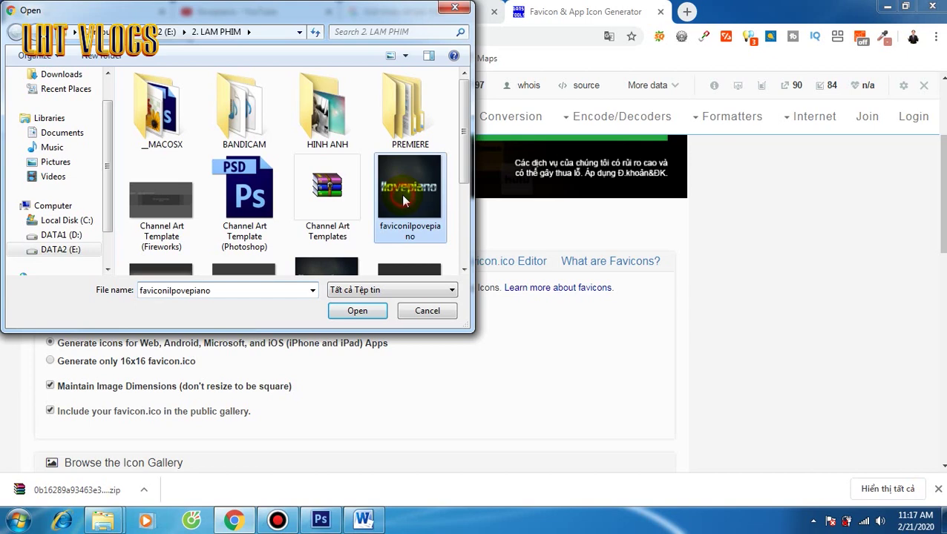
left_click(358, 313)
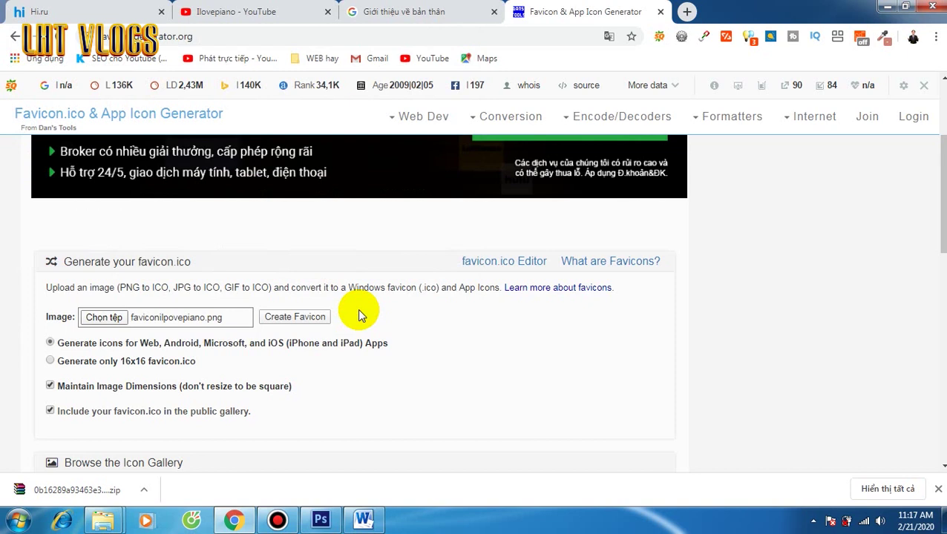
left_click(294, 318)
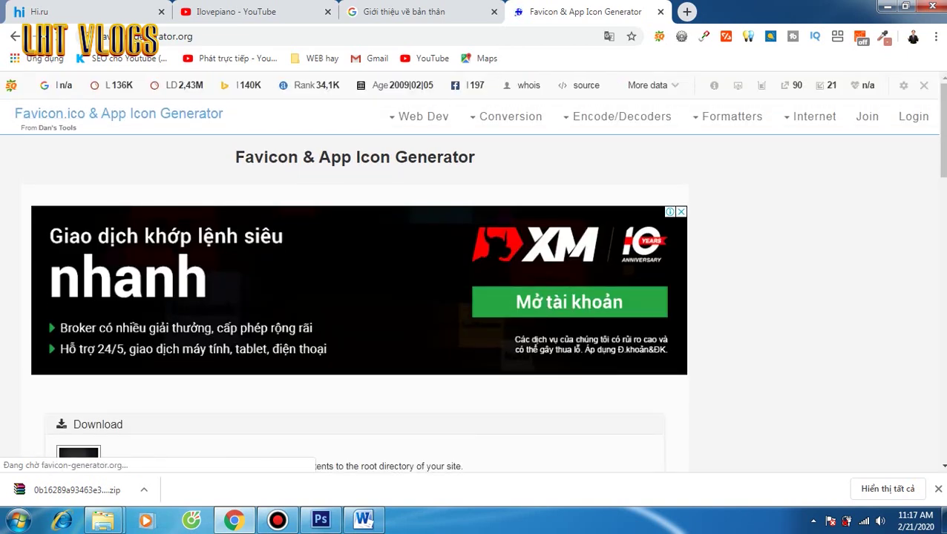
Download the generated favicon archive and show the downloaded file in its folder.
scroll(334, 226, "down", 2)
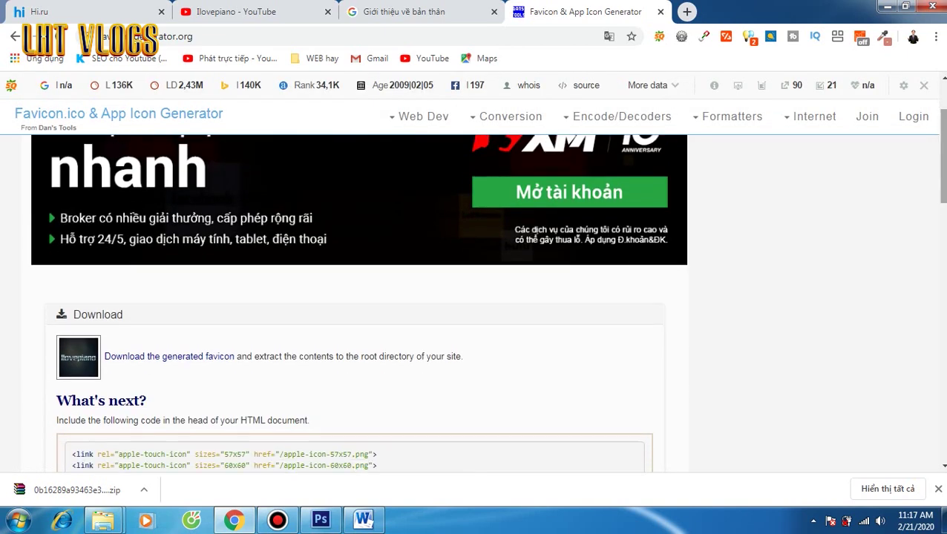
left_click(168, 357)
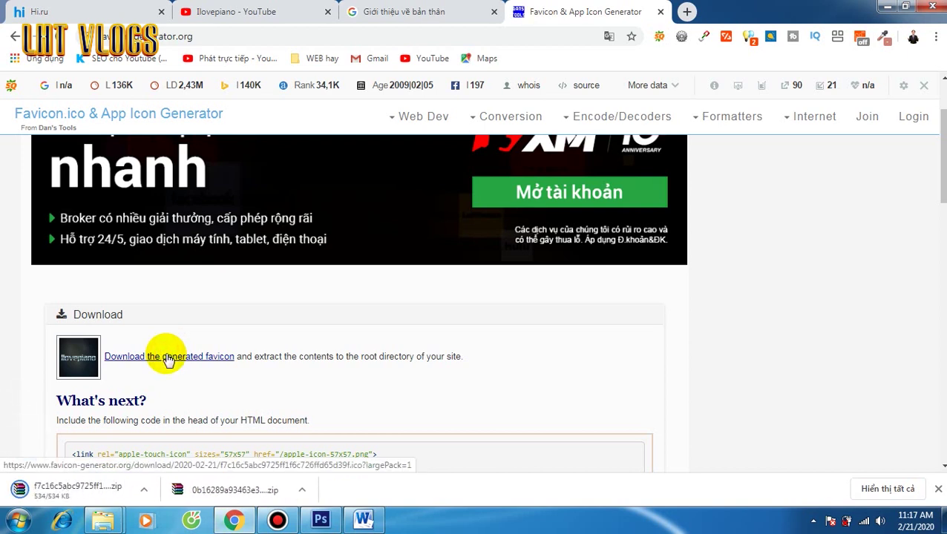
left_click(146, 490)
left_click(190, 444)
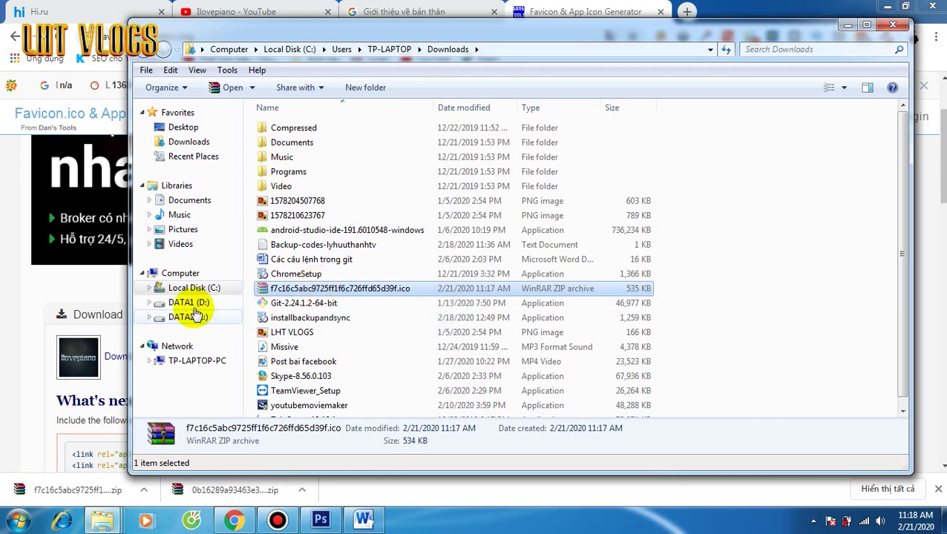
Paste the downloaded favicon archive into the 2. LAM PHIM folder on DATA2 (E:).
left_click(186, 319)
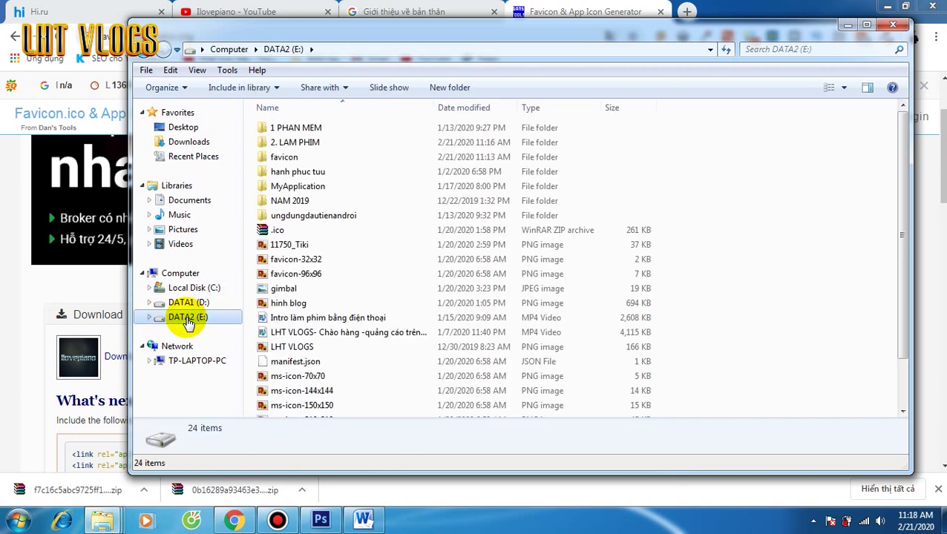
double_click(317, 143)
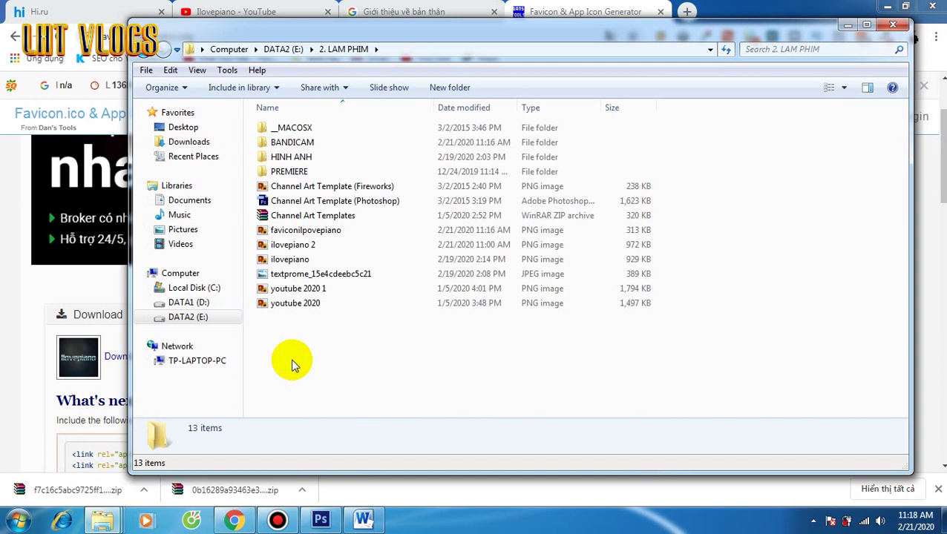
left_click(289, 329)
right_click(289, 329)
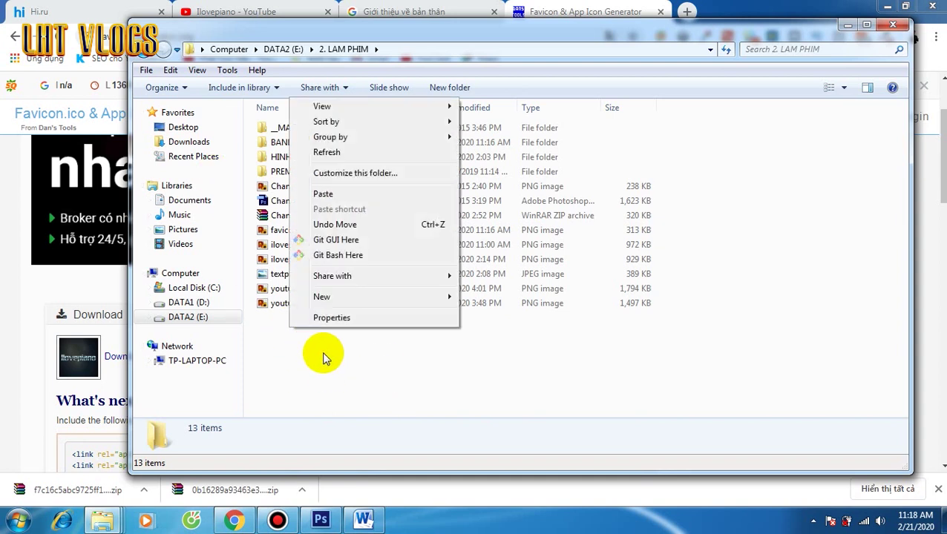
left_click(324, 194)
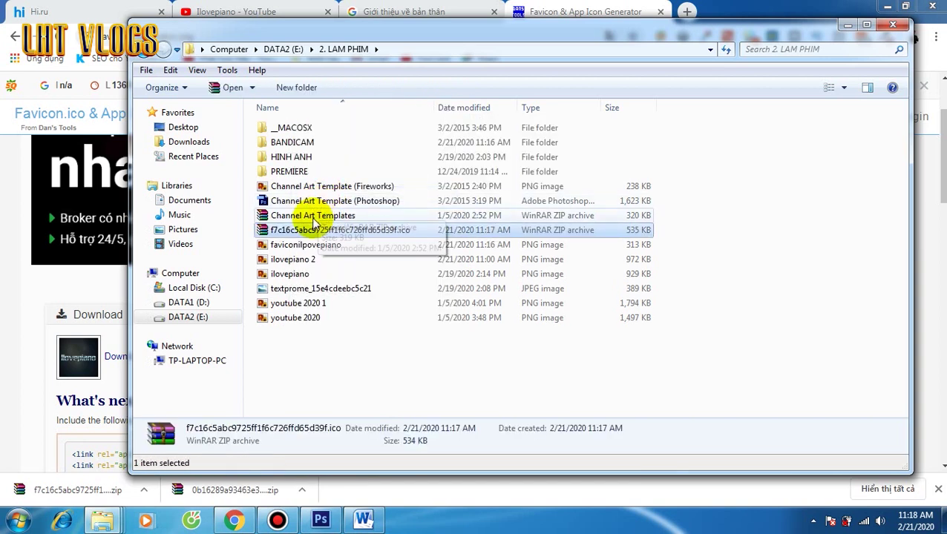
Extract the pasted favicon archive directly into the 2. LAM PHIM folder.
left_click(309, 235)
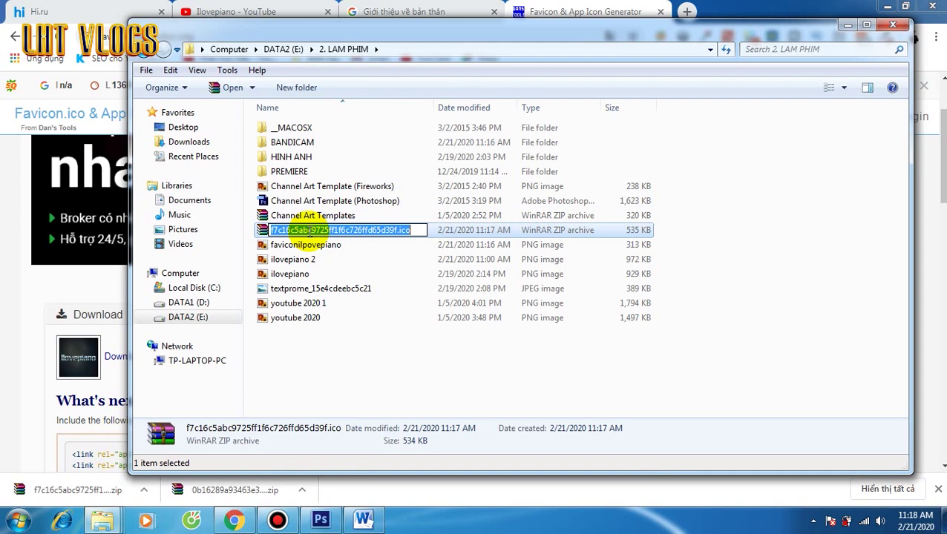
left_click(310, 247)
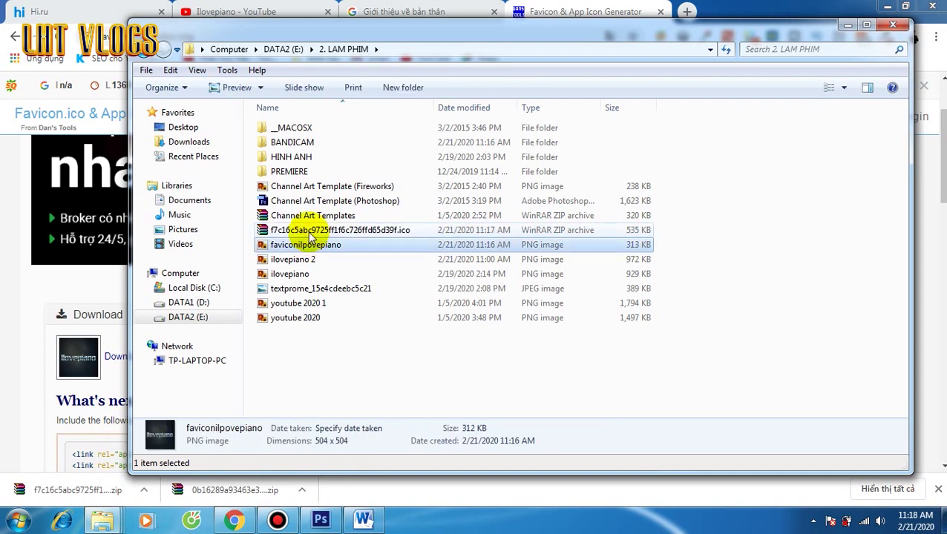
left_click(310, 235)
right_click(310, 234)
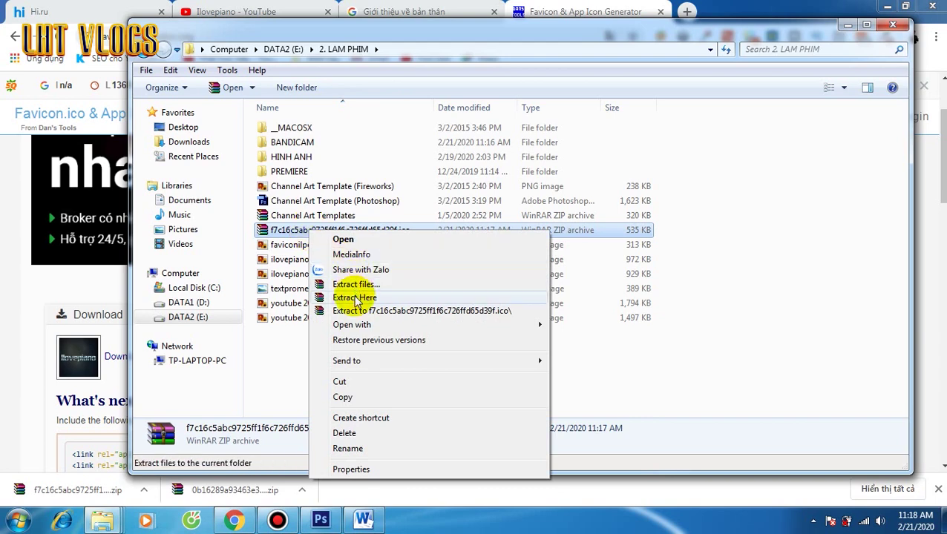
left_click(354, 298)
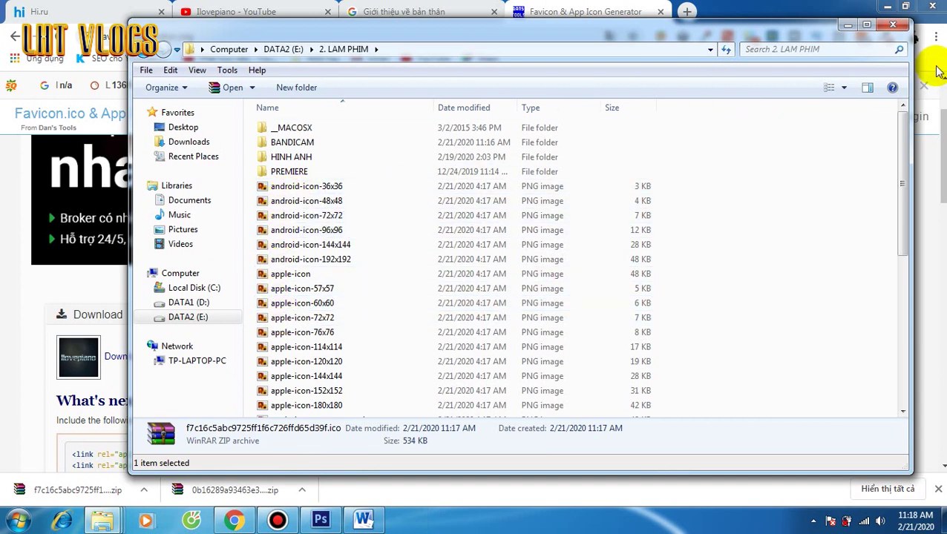
Display the folder contents as large icons and look over the extracted Ilovepiano icons.
left_click(844, 88)
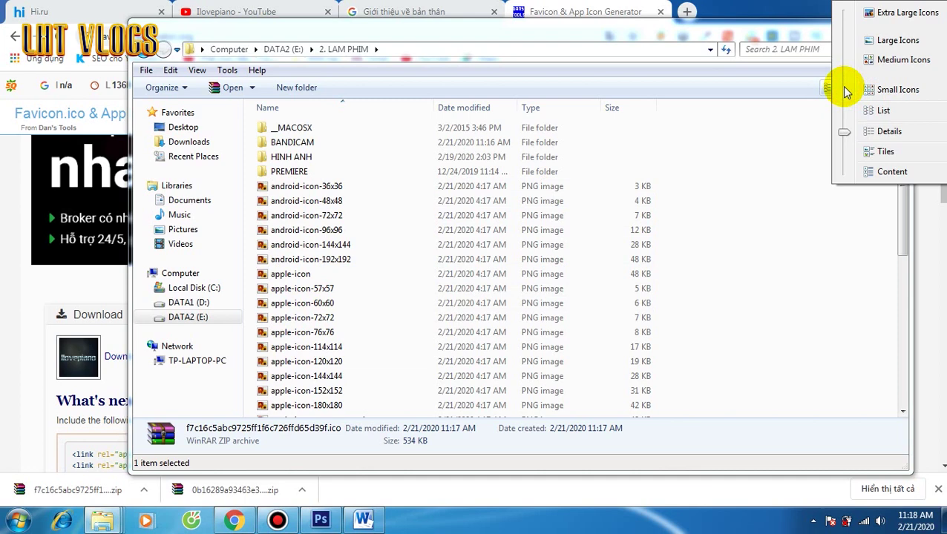
left_click(904, 40)
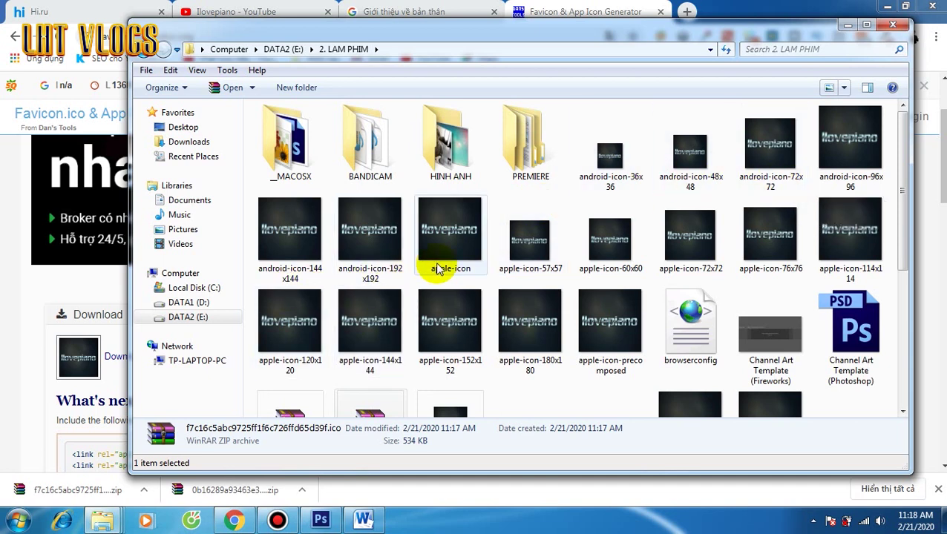
mouse_move(698, 224)
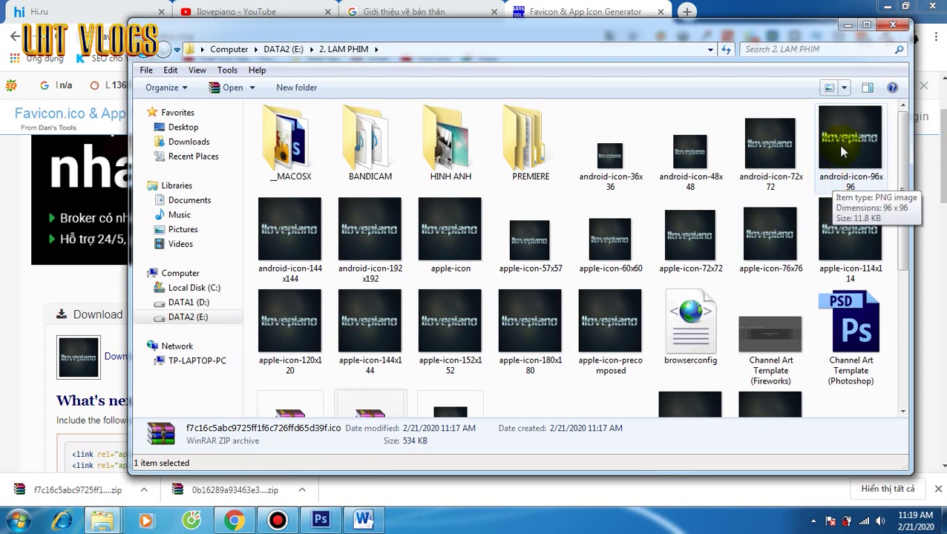
Switch to the Ilovepiano channel page in Chrome and start editing the channel icon, opening the photo chooser of its Google profile.
left_click(234, 521)
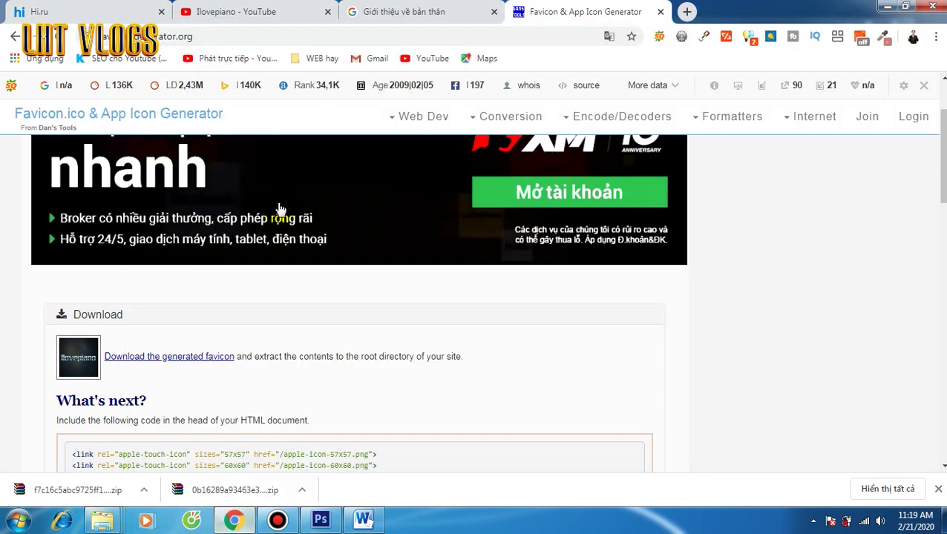
left_click(275, 16)
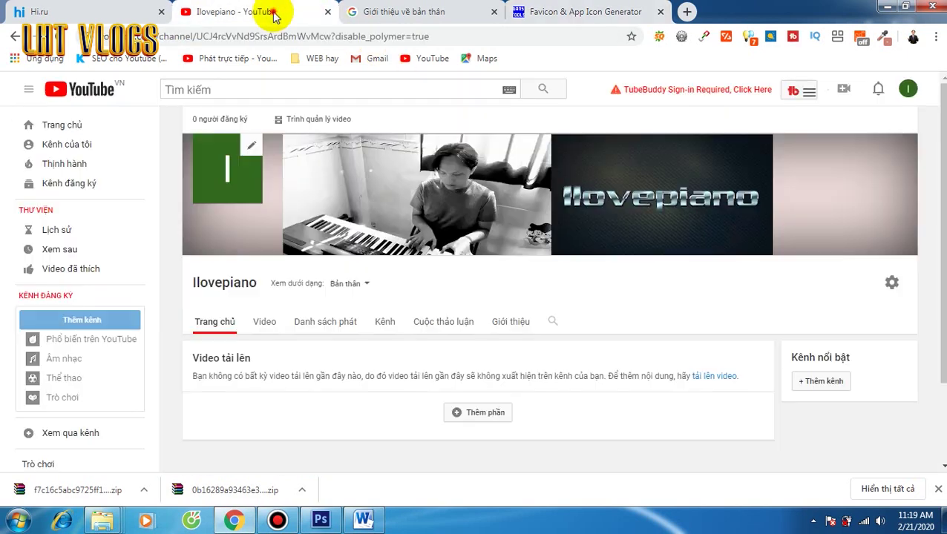
left_click(251, 150)
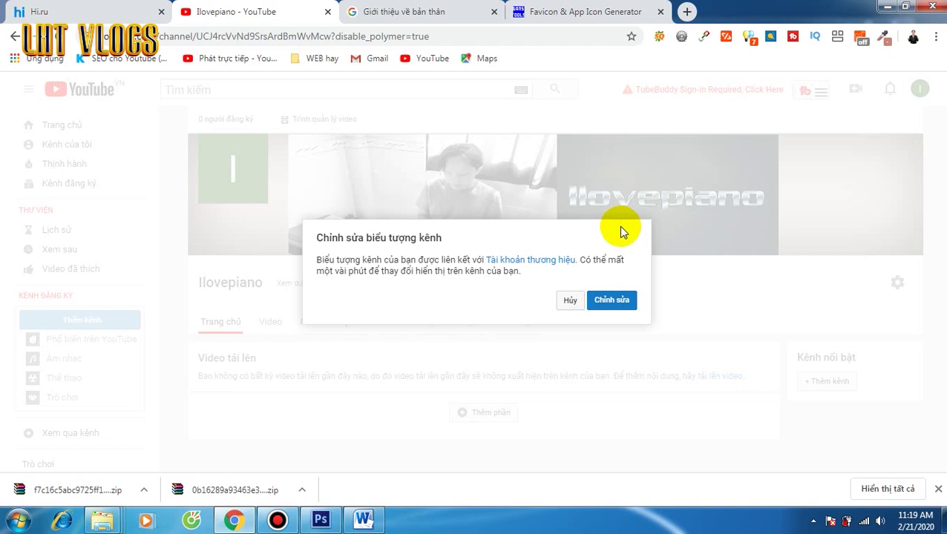
left_click(609, 300)
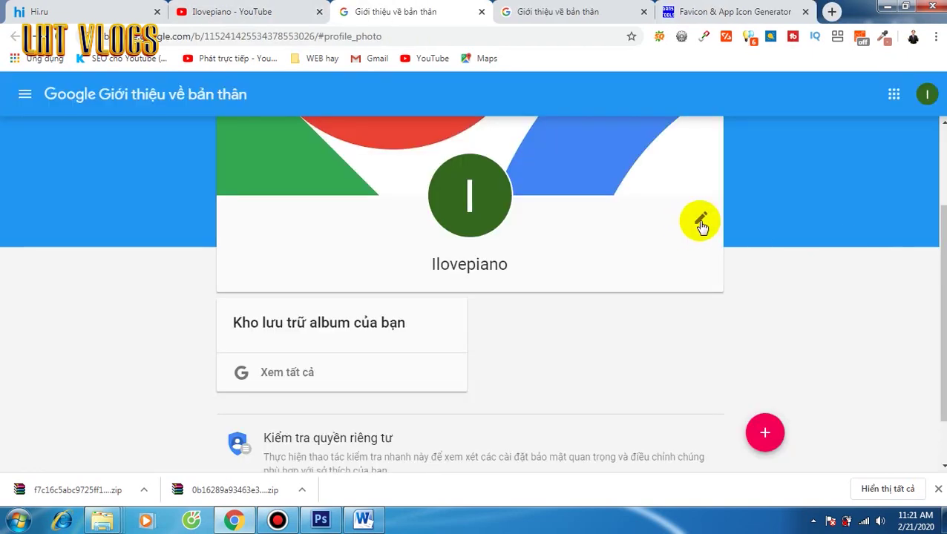
left_click(699, 221)
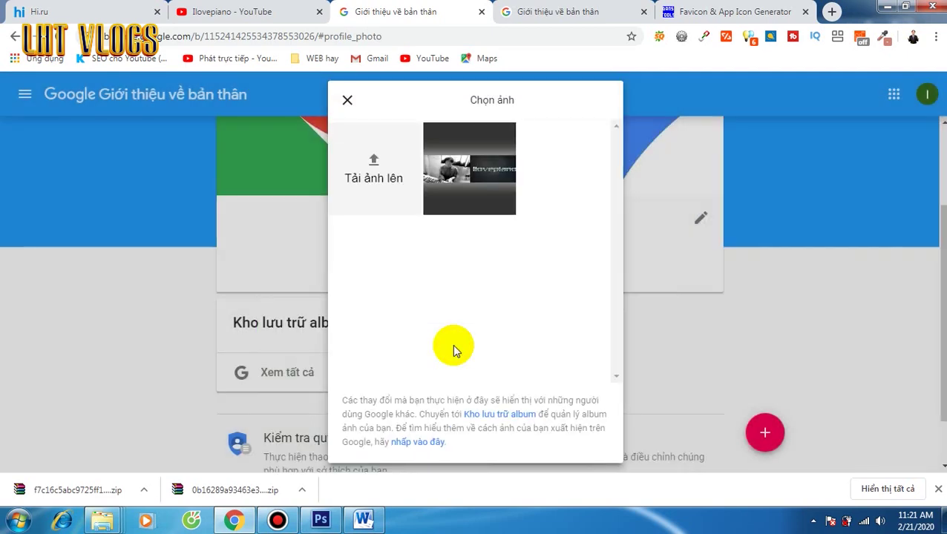
Upload a square Ilovepiano icon image from the 2. LAM PHIM folder and apply it as the profile photo.
left_click(374, 162)
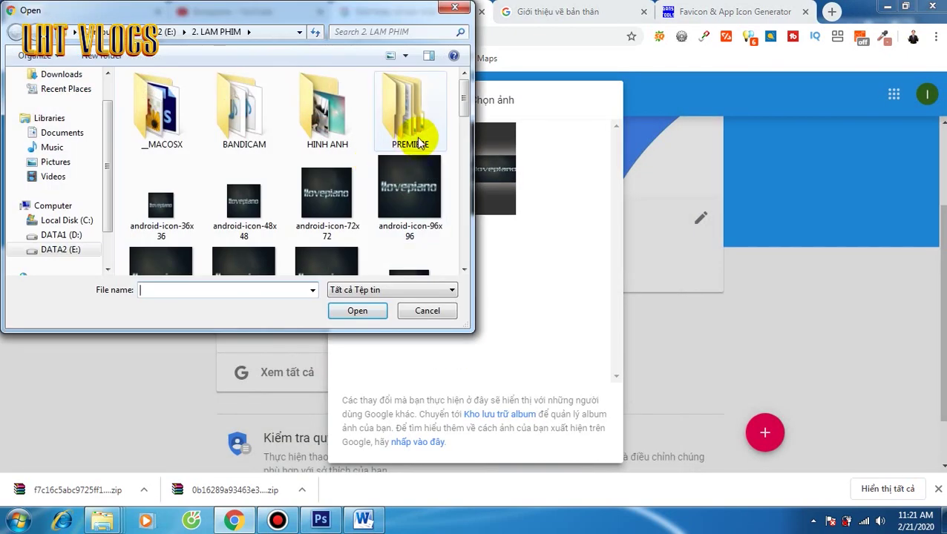
left_click_drag(462, 87, 463, 237)
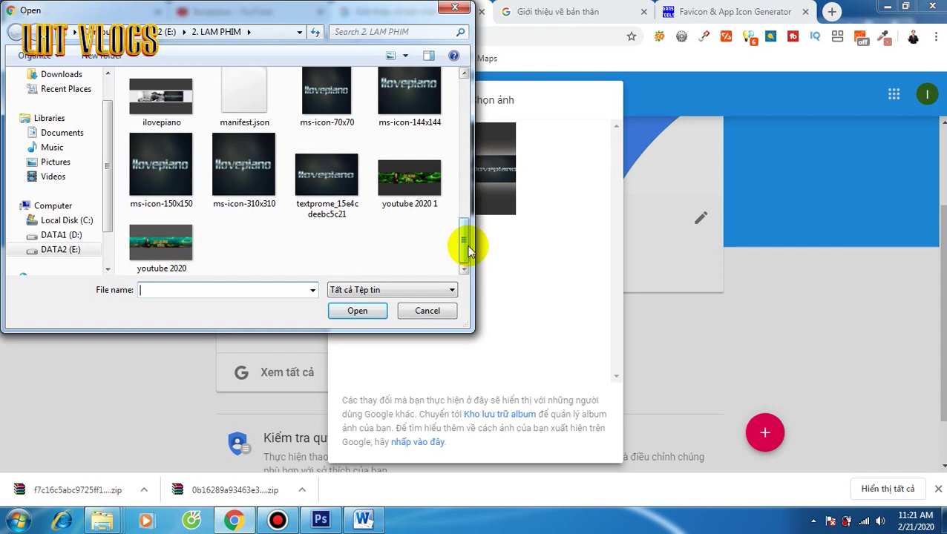
left_click_drag(467, 245, 469, 207)
double_click(335, 169)
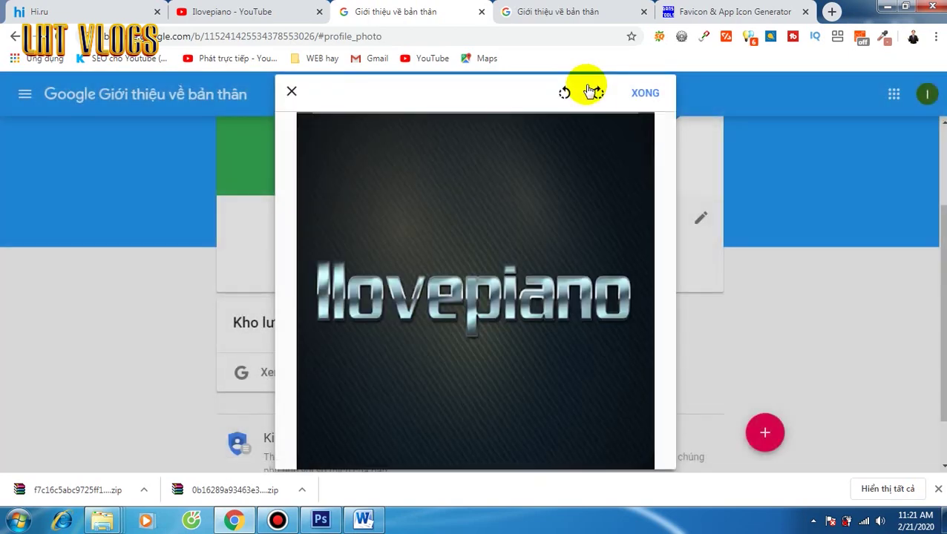
left_click(636, 94)
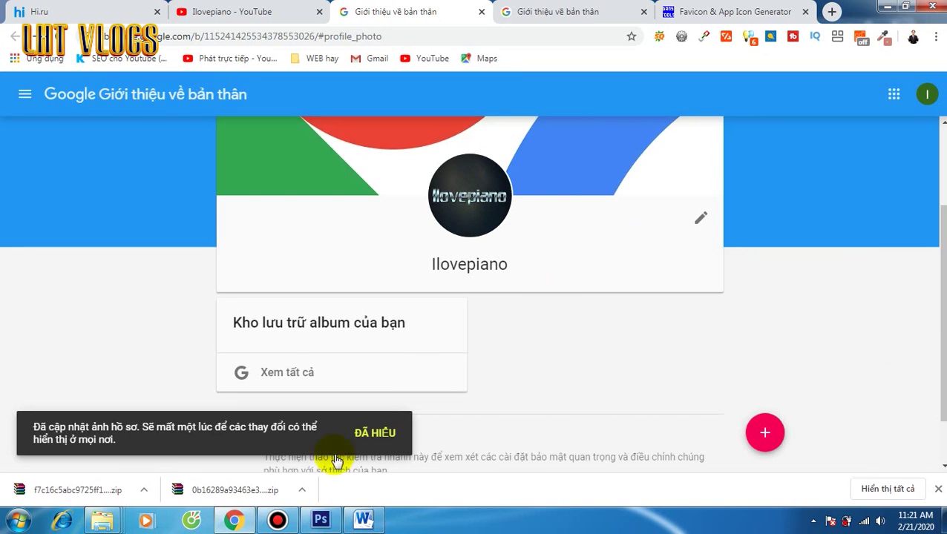
left_click(368, 435)
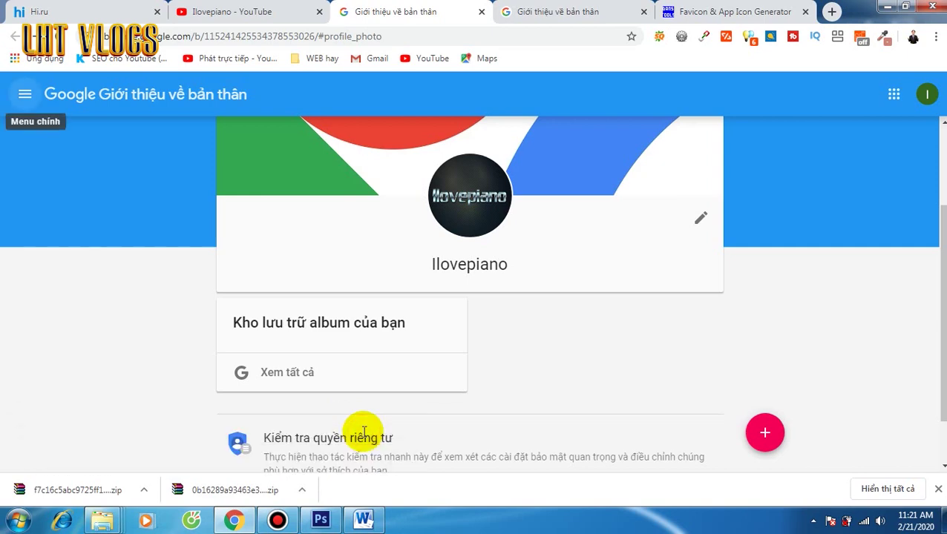
Return to the Ilovepiano YouTube channel page and reload it to check the channel icon.
left_click(230, 11)
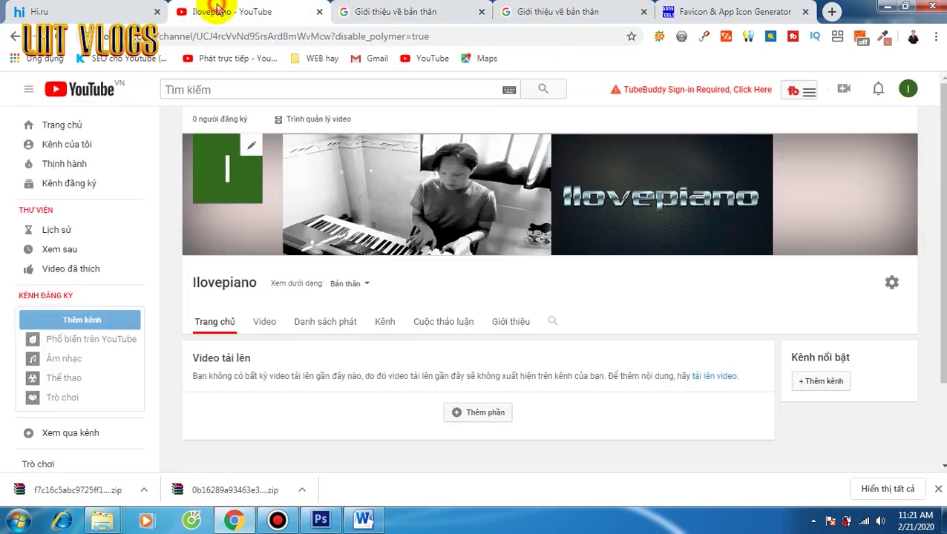
left_click(56, 36)
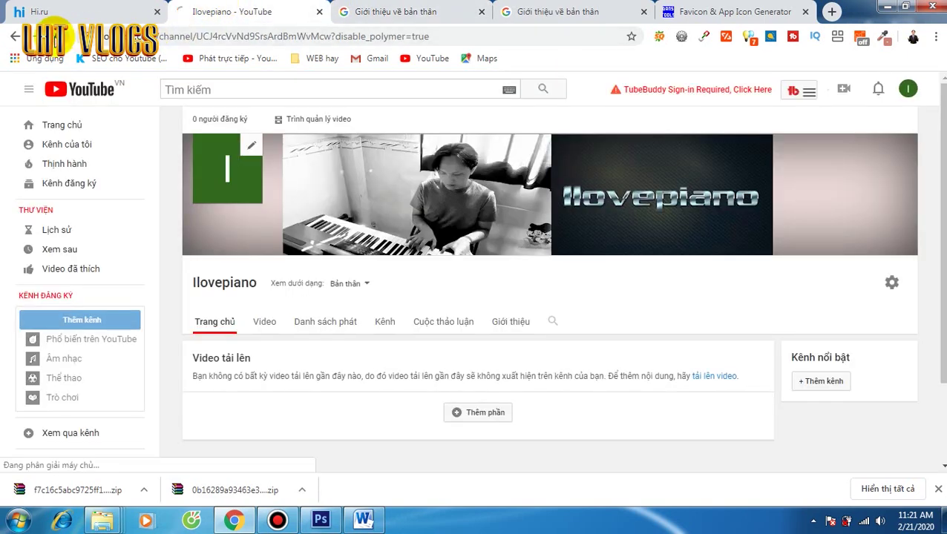